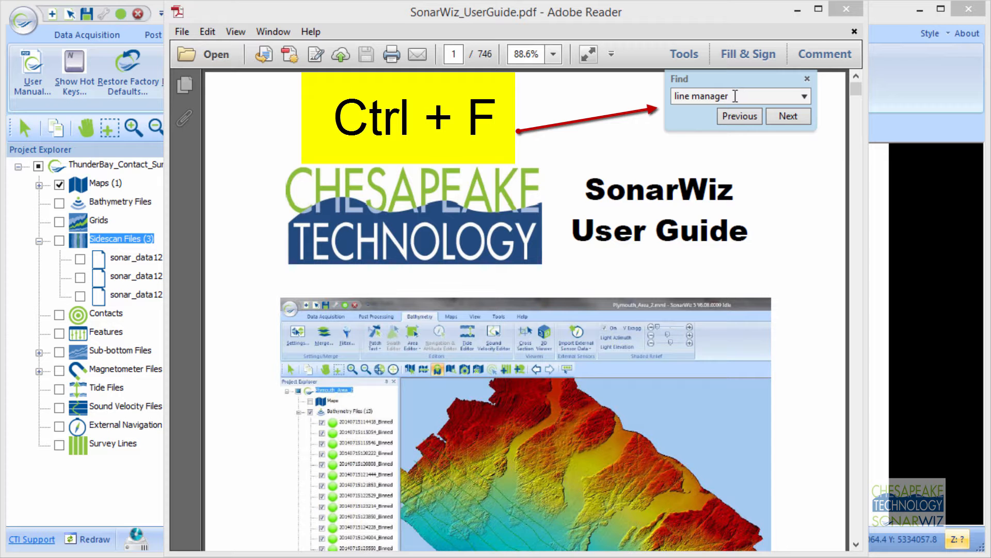
Look up "line manager" in the user guide, examine the survey line entries in the contents, and return to the SonarWiz project.
click(790, 116)
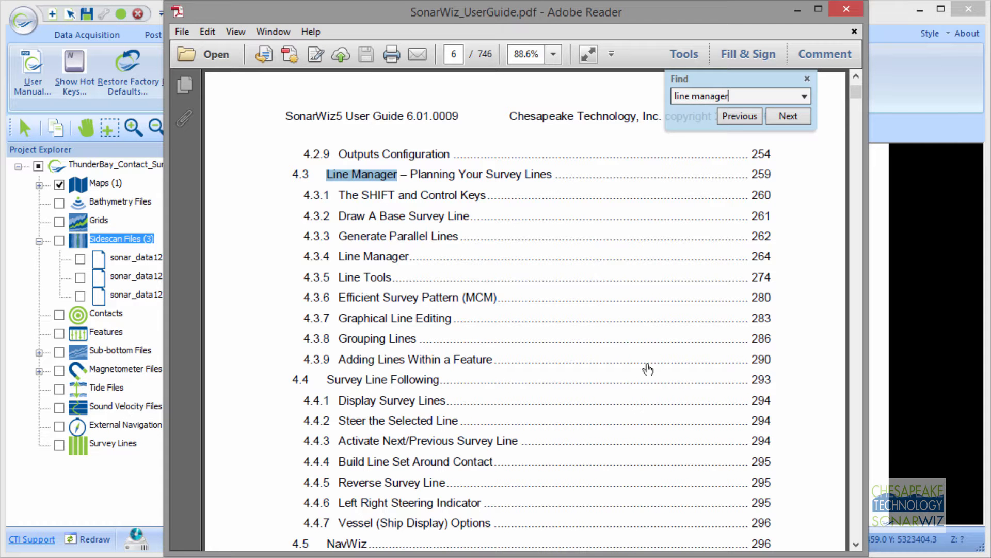
click(856, 546)
click(856, 546)
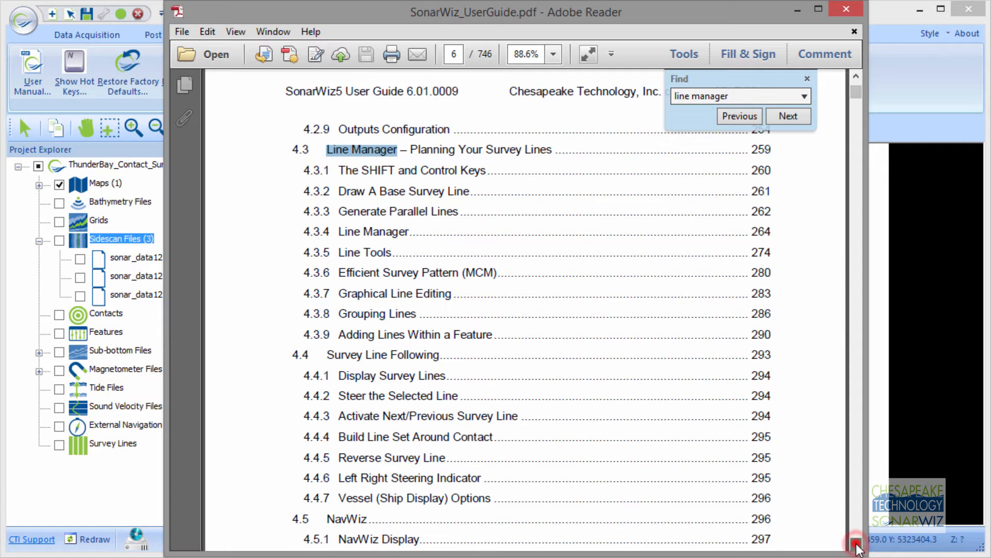
click(856, 545)
click(856, 546)
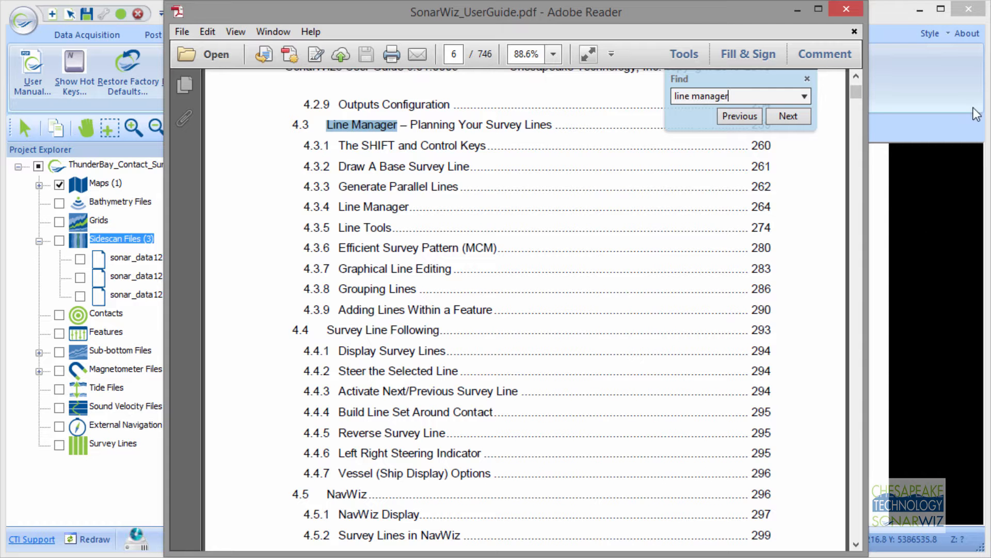
click(847, 9)
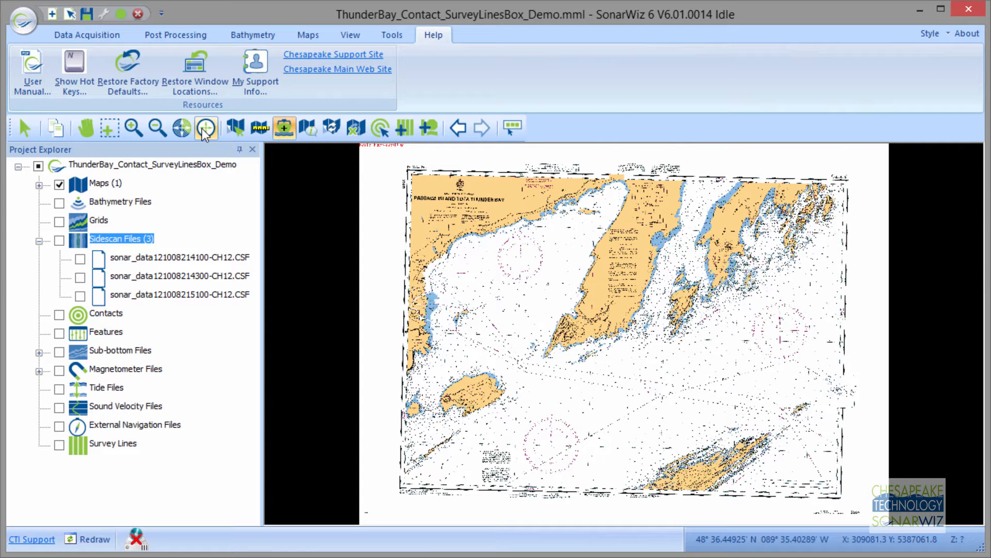
Display all three sidescan files over the Thunder Bay area of the chart.
click(134, 129)
click(134, 129)
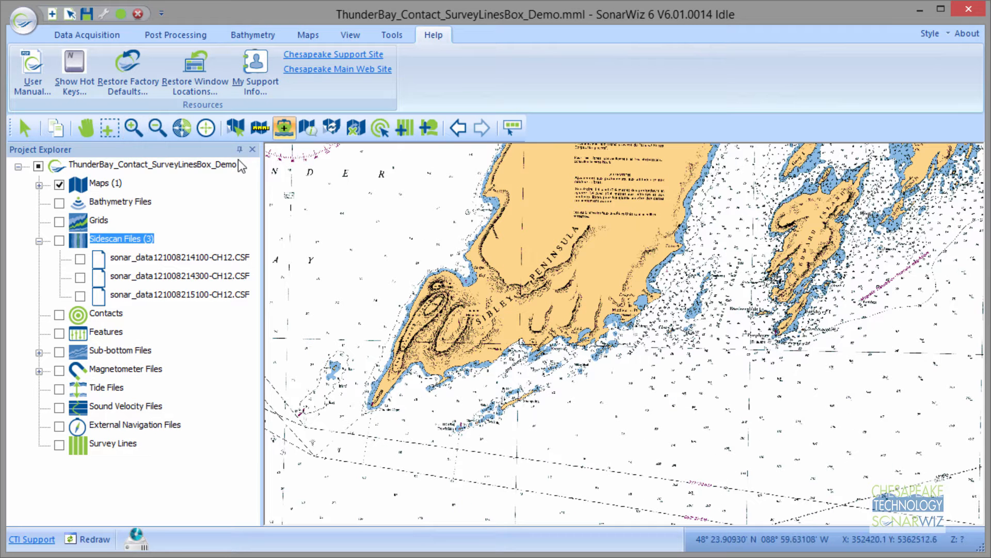
click(86, 128)
drag(307, 253, 530, 392)
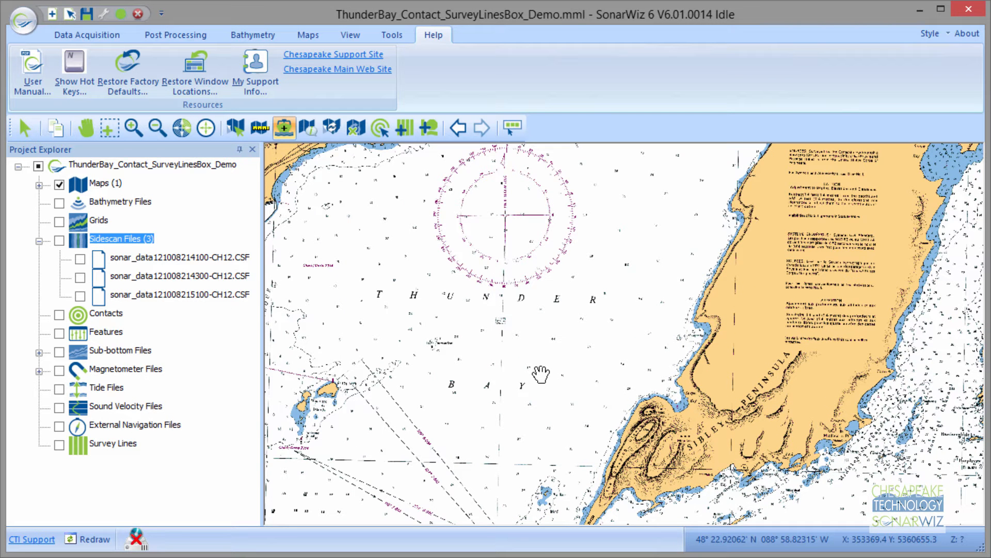
click(81, 259)
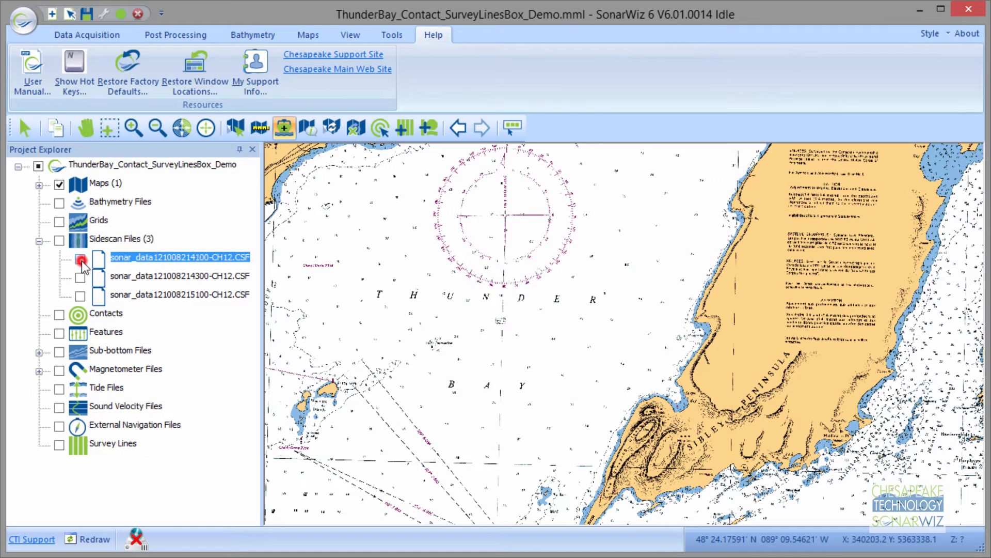
click(81, 277)
click(81, 295)
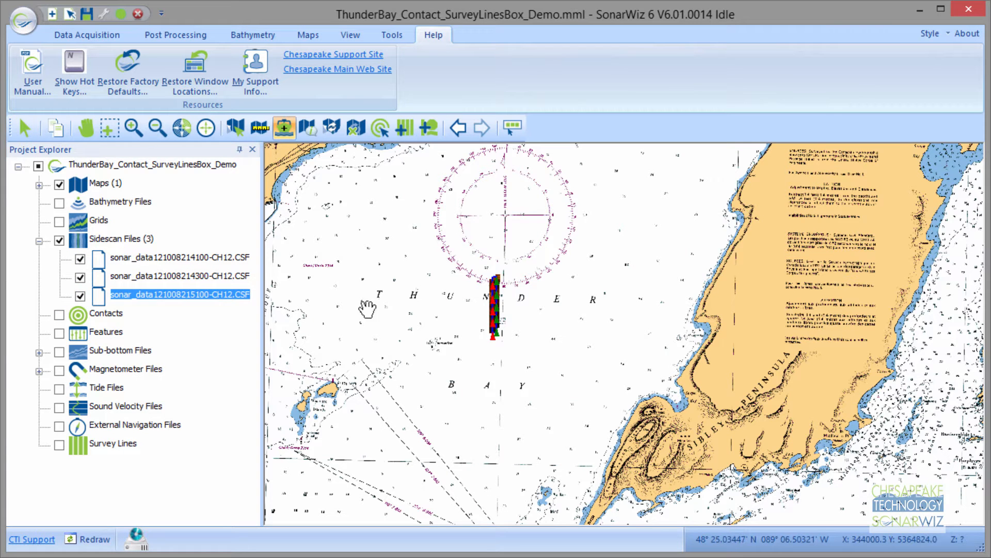
Zoom in on the two wreck targets in the sidescan mosaic and clear the sidescan file selection.
click(110, 128)
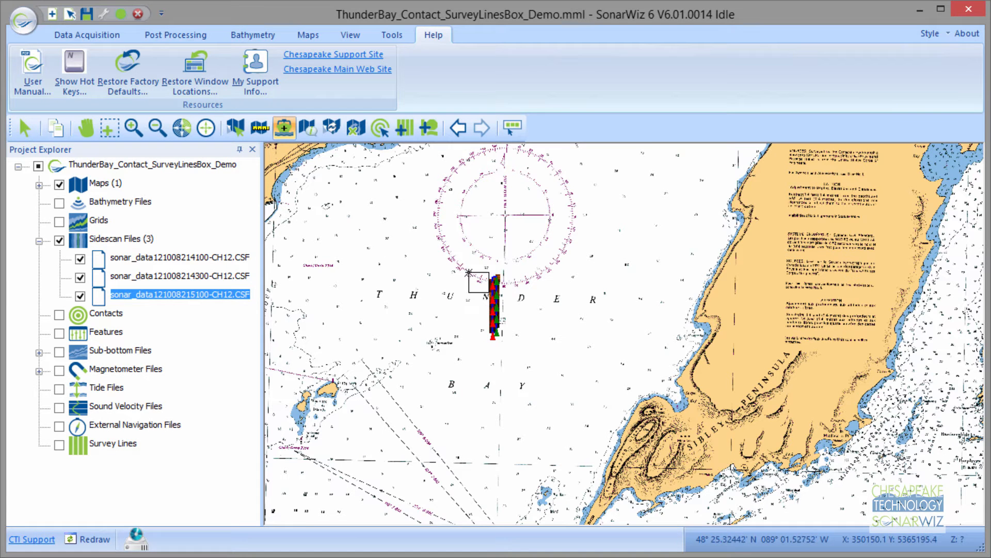
drag(469, 272, 531, 370)
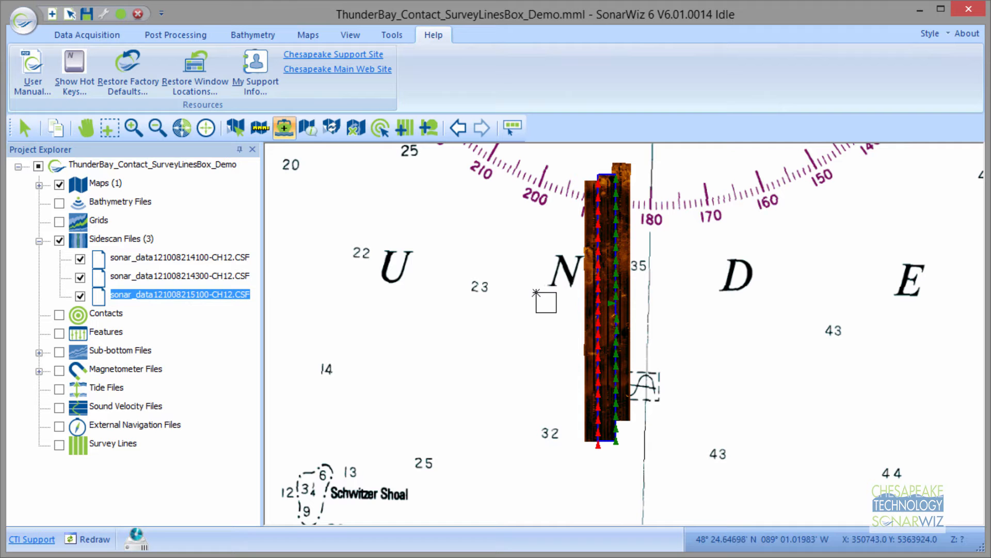
drag(559, 269, 662, 347)
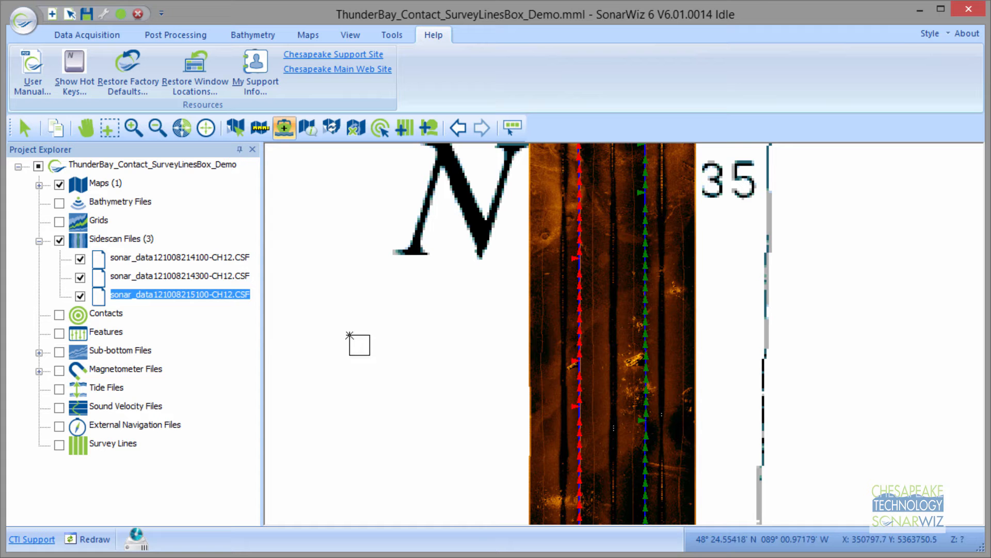
click(110, 352)
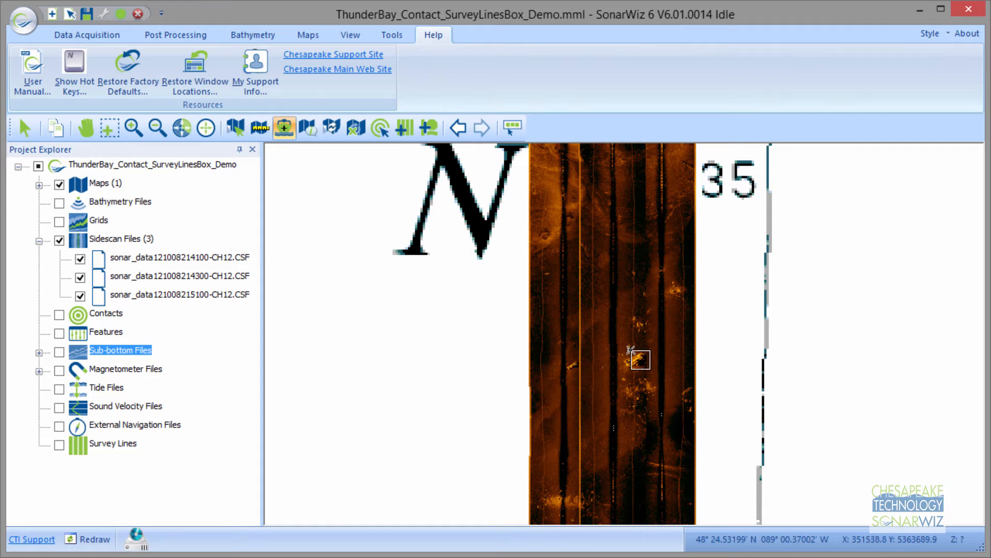
drag(534, 301, 700, 409)
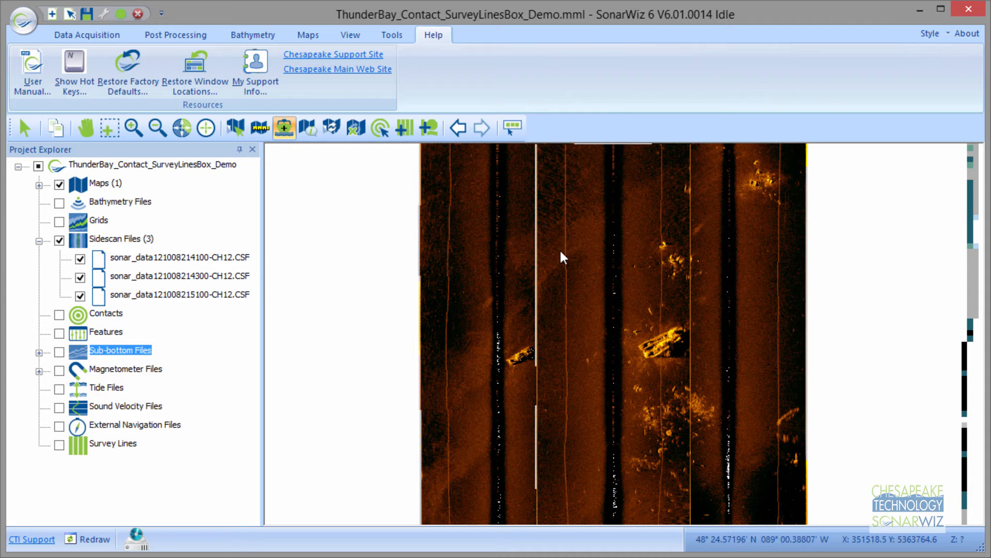
Capture a contact at the centre of the larger wreck and close the waterfall view.
click(380, 129)
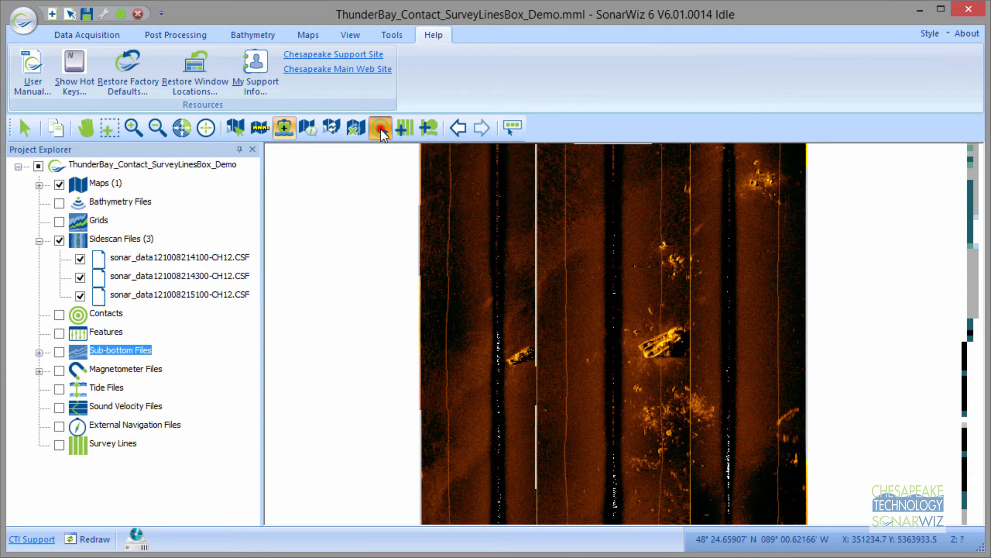
click(664, 345)
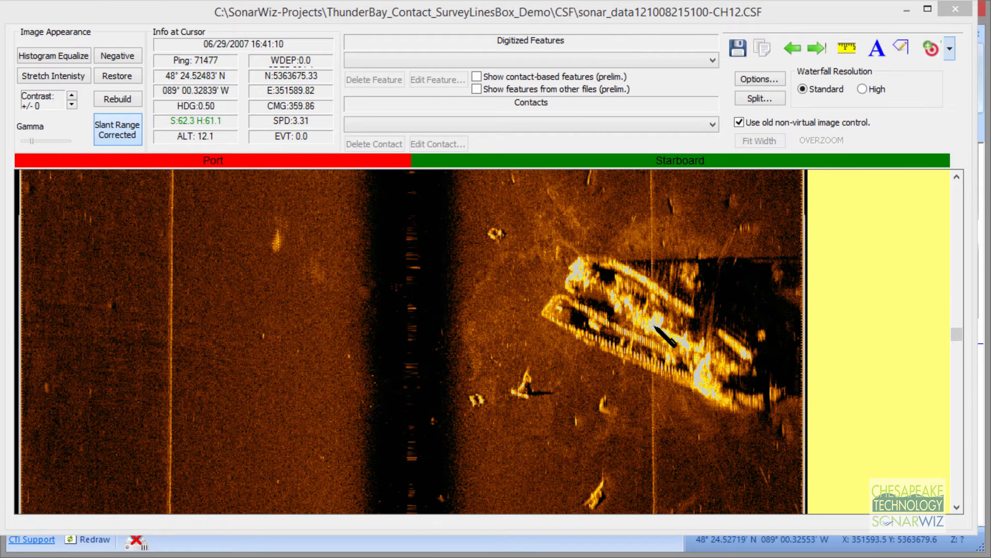
click(651, 326)
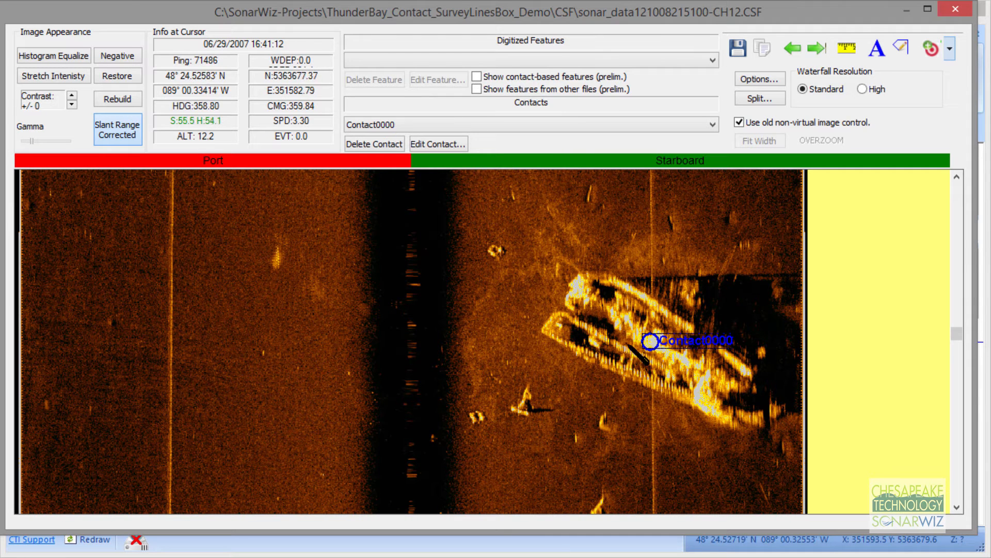
click(956, 9)
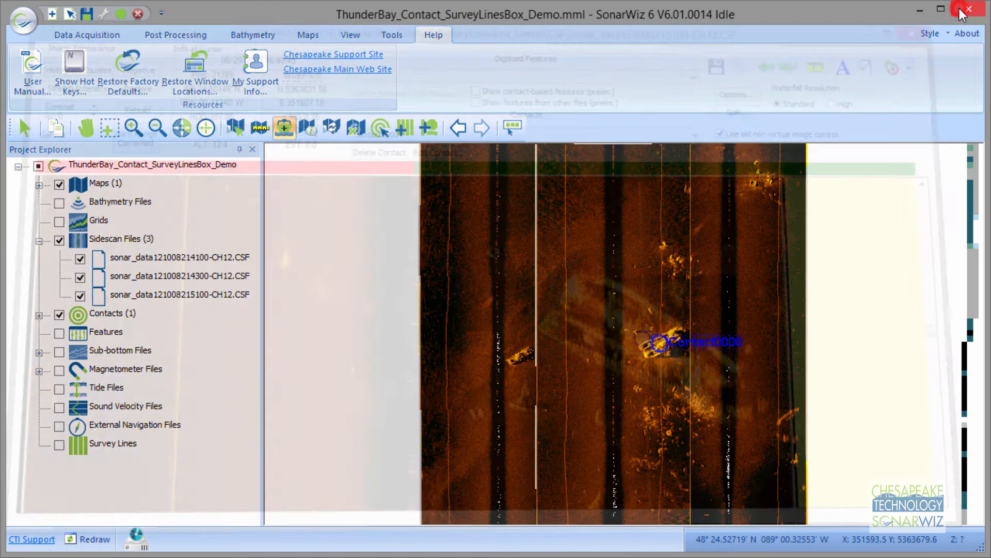
Open the larger wreck's contact for editing from the Contact Manager, enlarge its image slightly, and delete the contact.
click(178, 33)
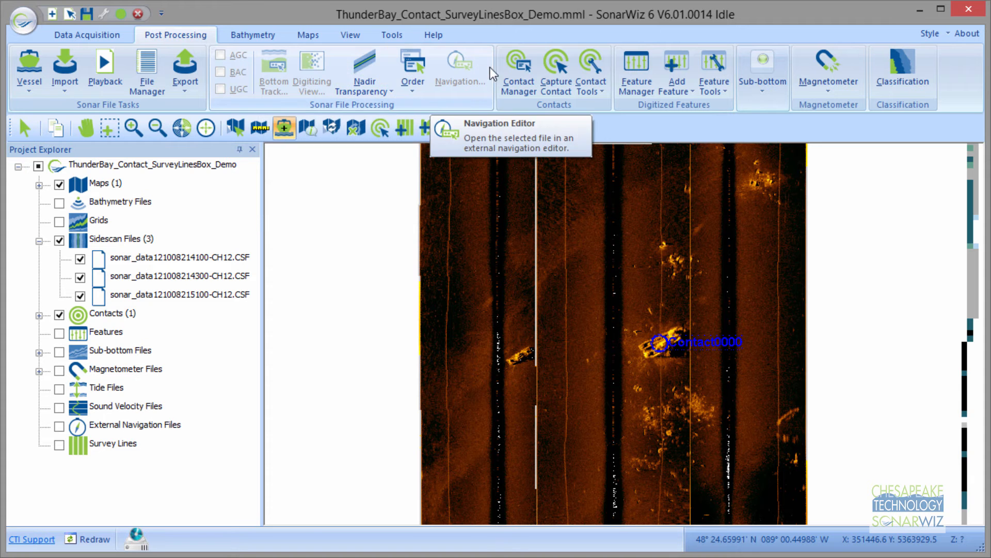
click(516, 72)
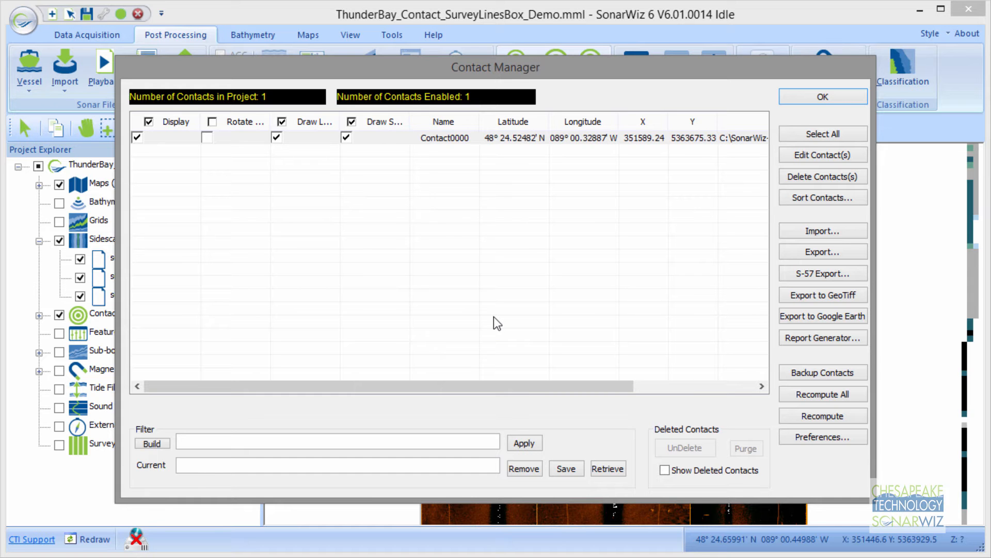
click(443, 145)
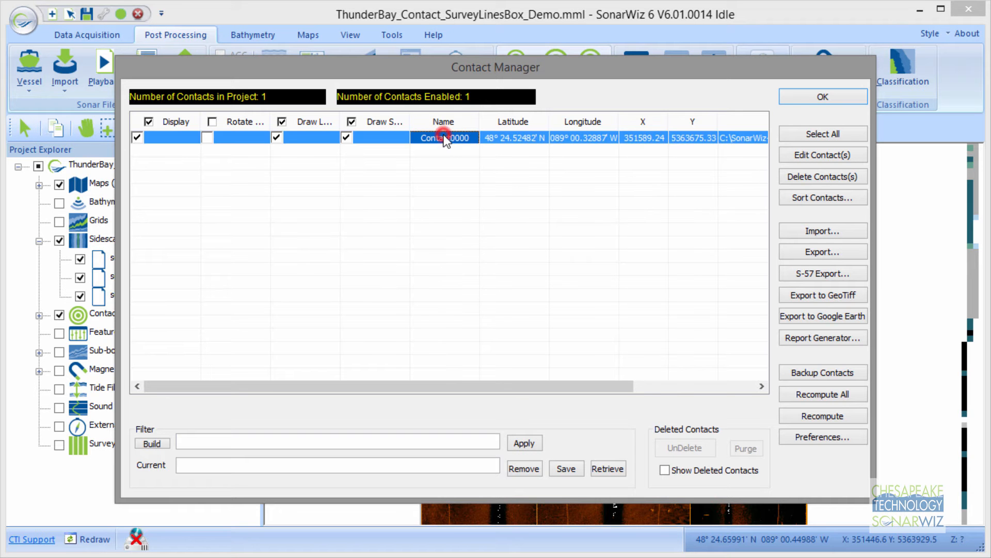
click(816, 154)
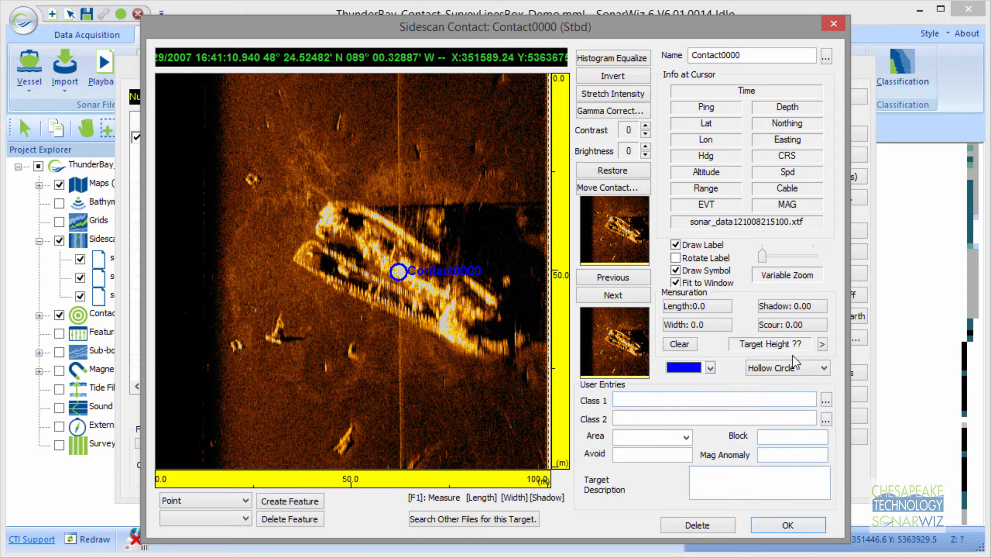
mouse_move(763, 255)
mouse_down()
mouse_move(783, 255)
mouse_move(767, 255)
mouse_up()
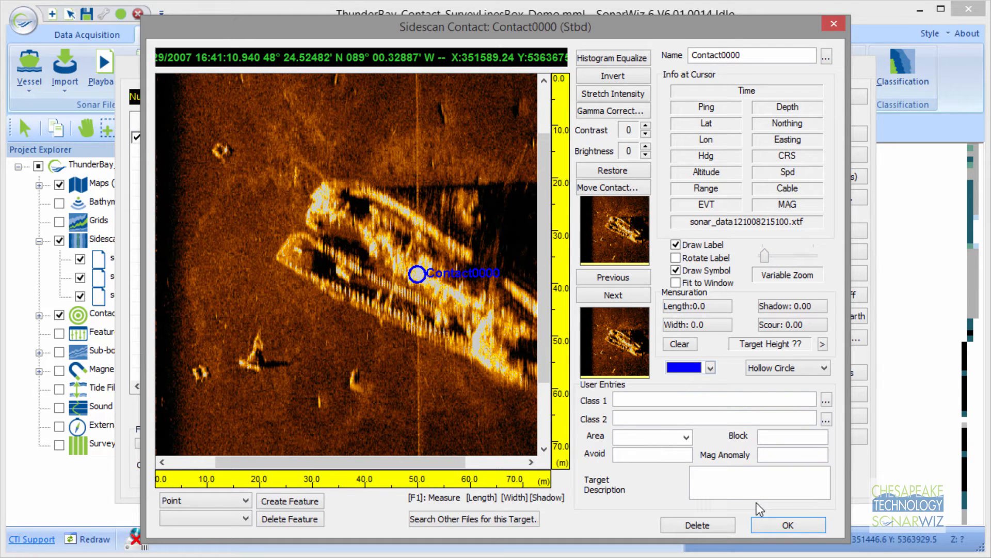
click(698, 526)
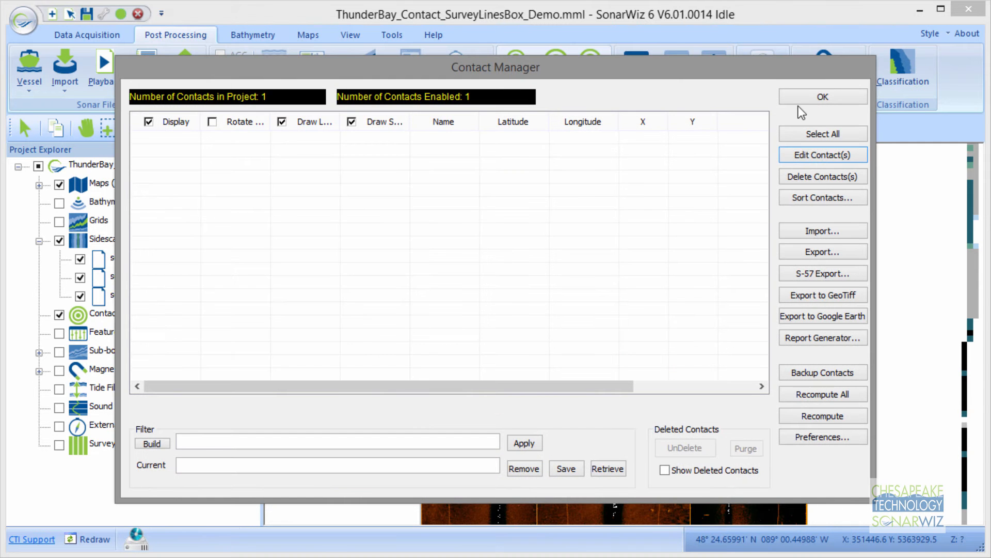
click(819, 97)
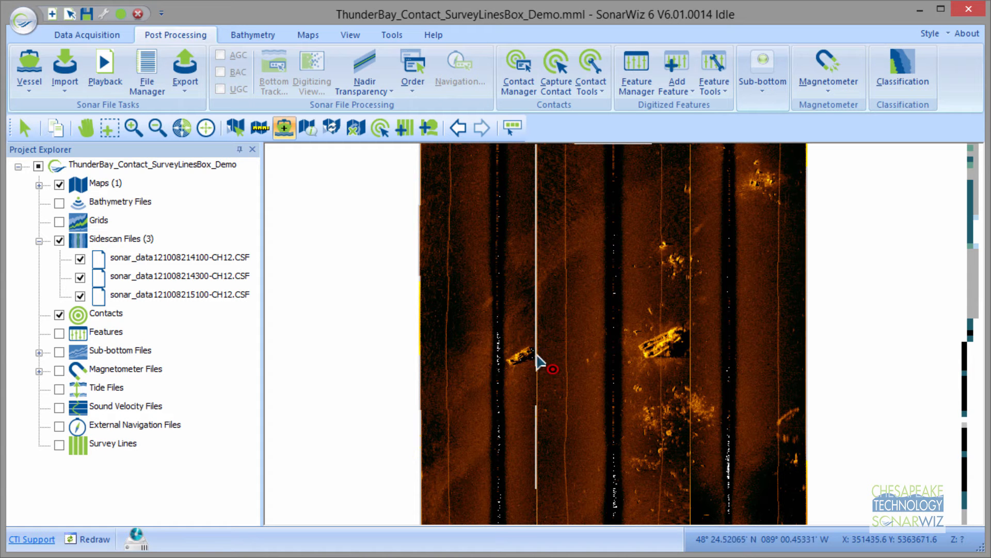
Capture one contact on the smaller wreck and another on the larger wreck, closing the waterfall view after each.
click(519, 354)
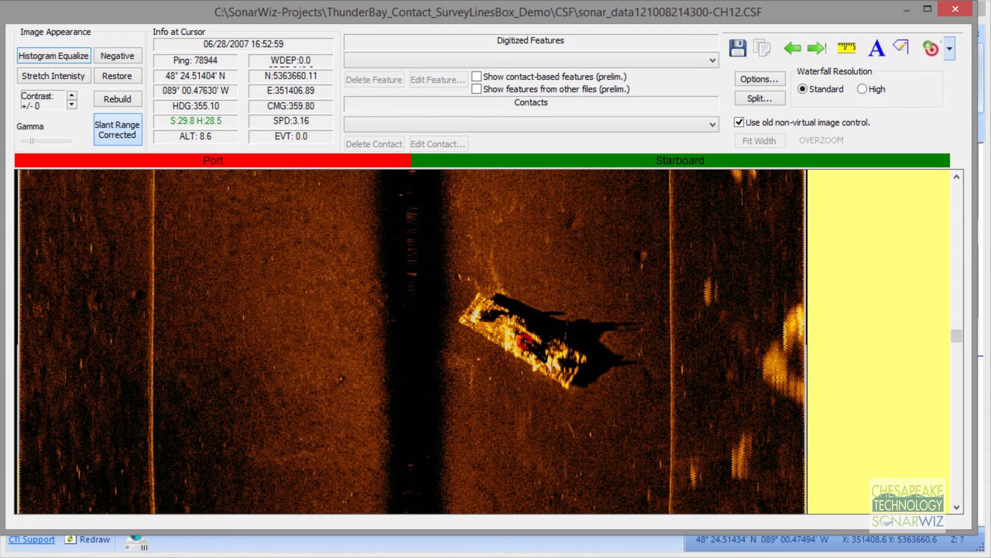
click(955, 9)
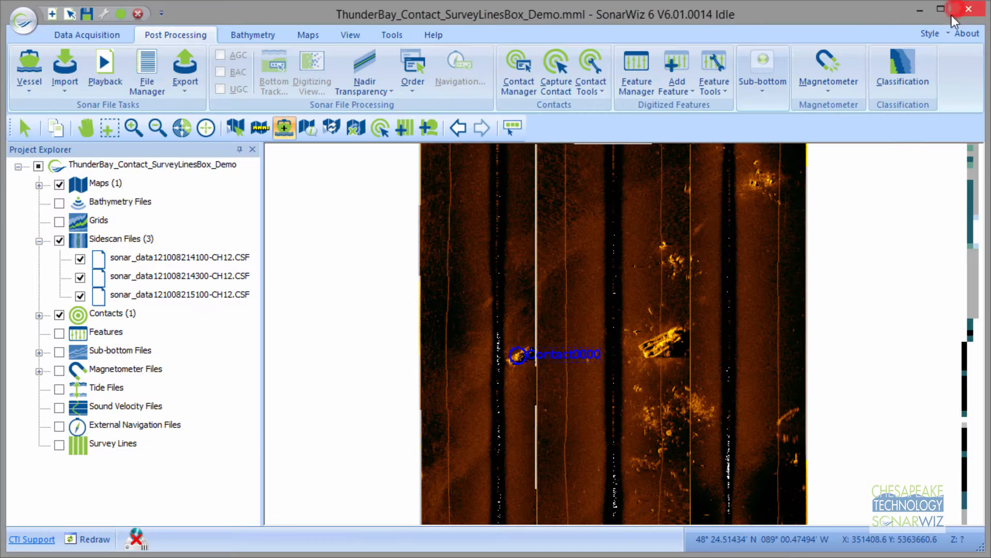
double_click(669, 343)
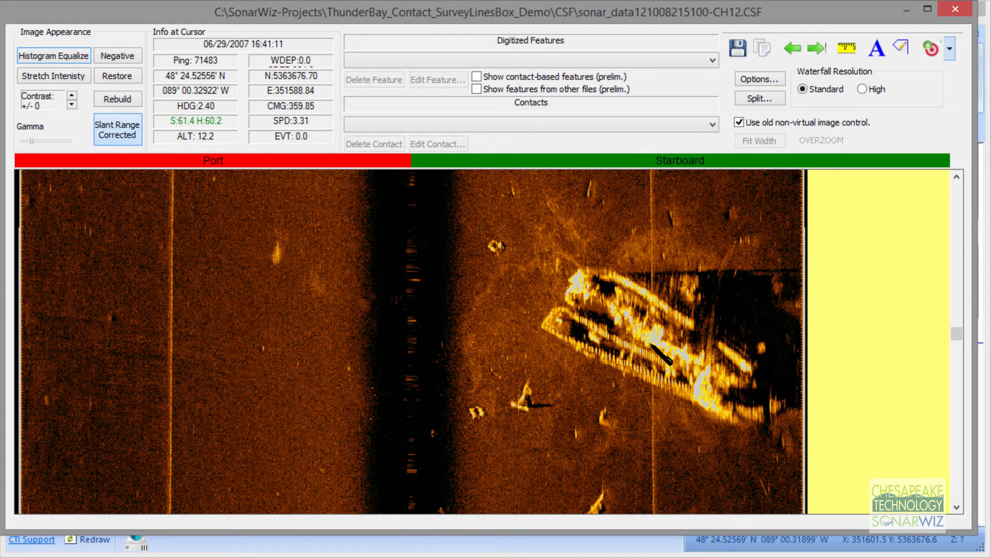
click(651, 343)
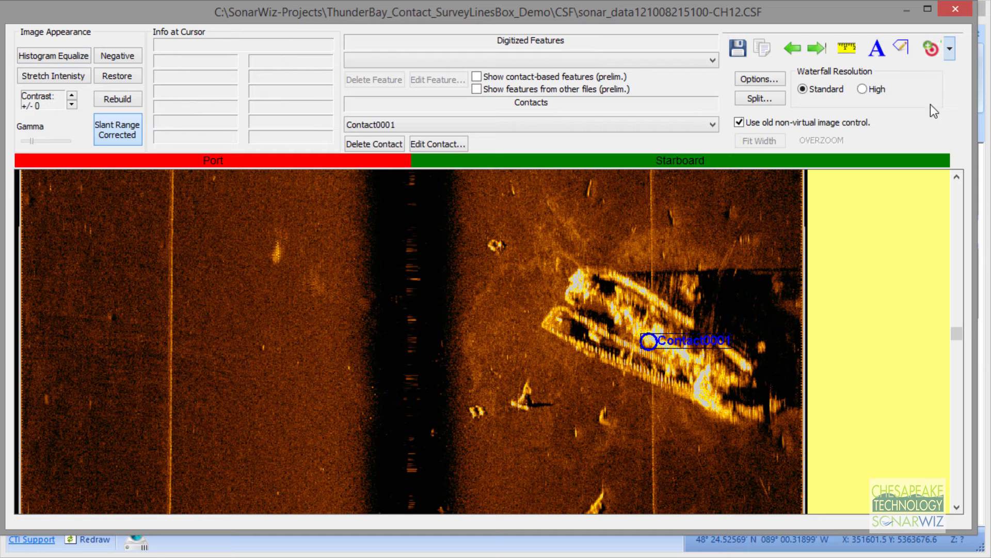
click(956, 10)
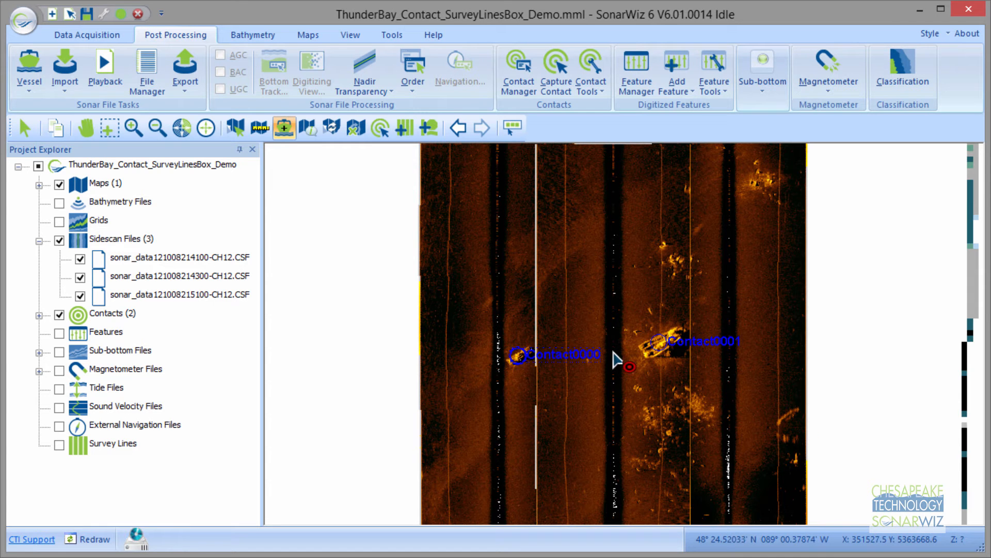
Capture a third contact on the seabed between the two wrecks and close the waterfall view.
click(614, 353)
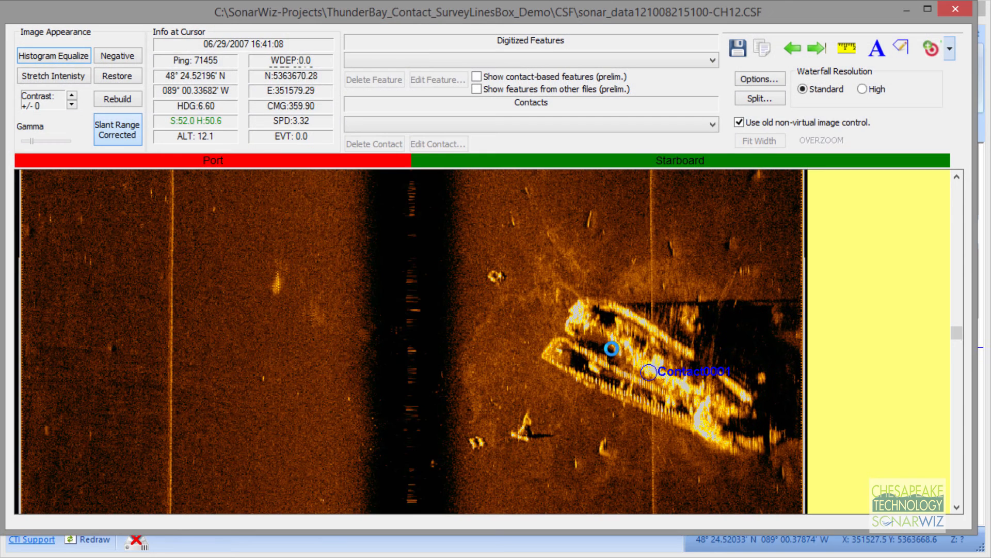
click(330, 353)
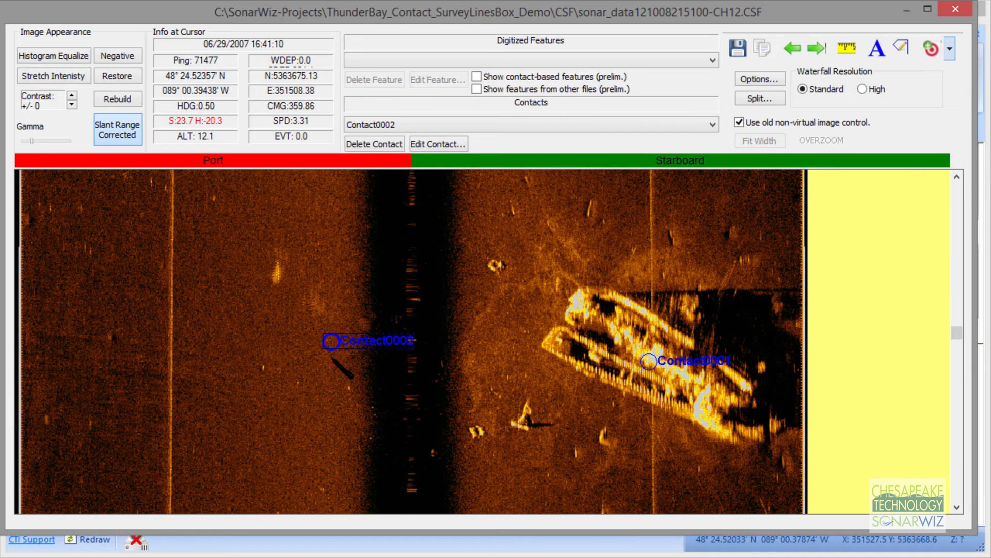
click(962, 16)
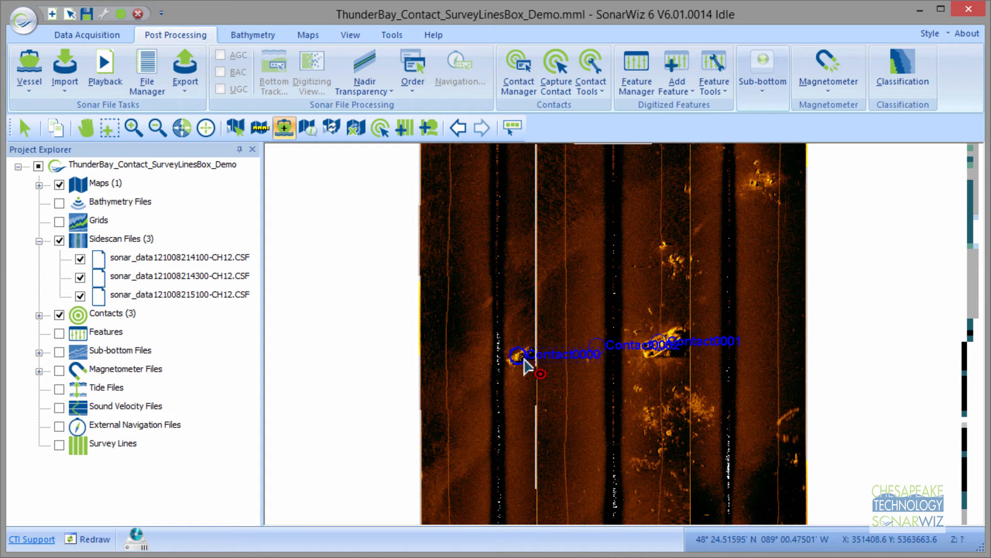
End contact capture and review the captured contacts in the Contact Manager, opened from the larger wreck's contact.
drag(523, 360, 621, 351)
key(Escape)
right_click(703, 343)
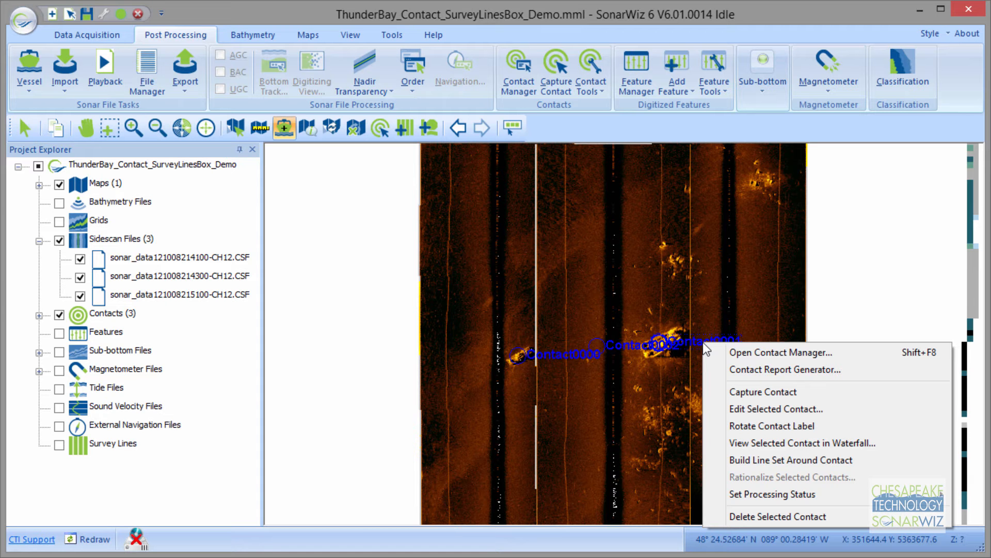
click(758, 354)
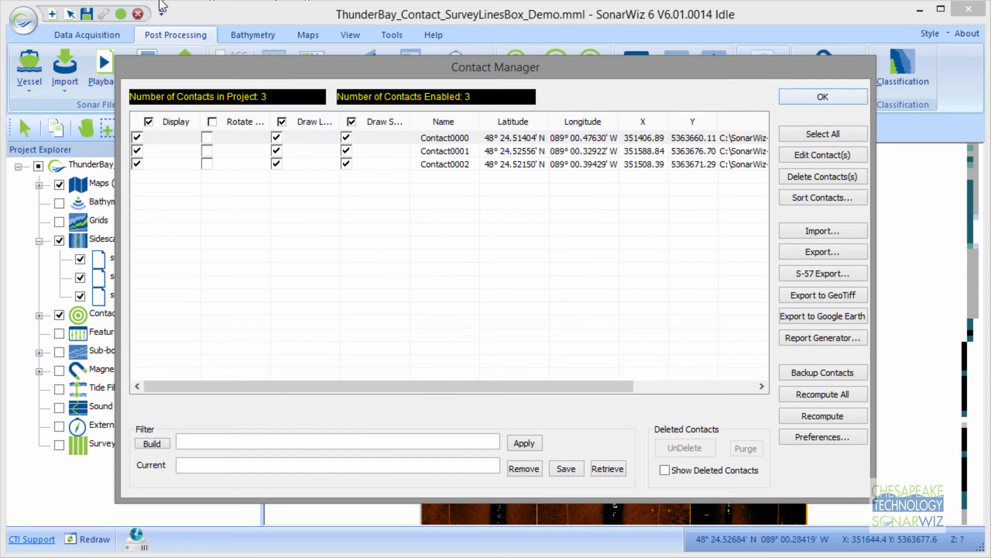
click(820, 96)
right_click(688, 340)
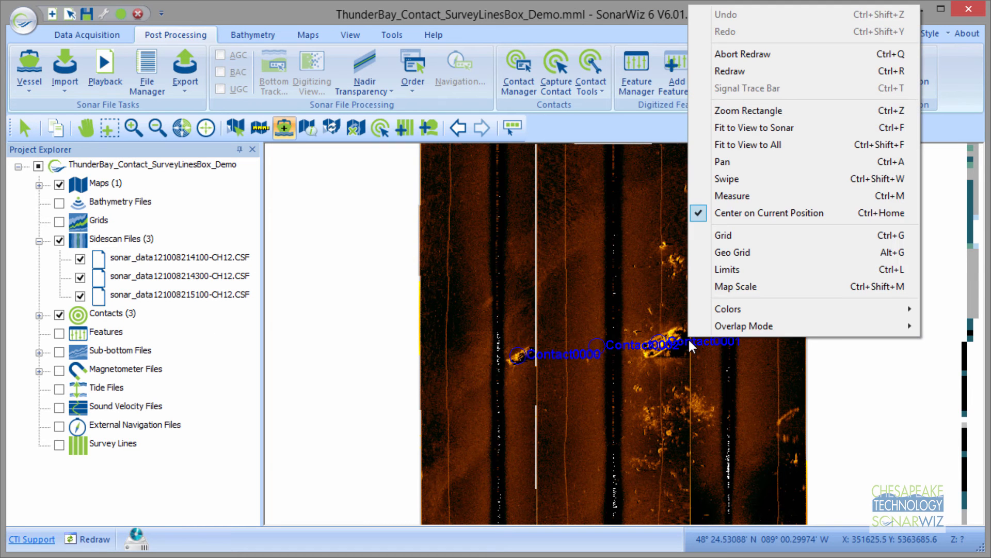
click(692, 346)
right_click(699, 346)
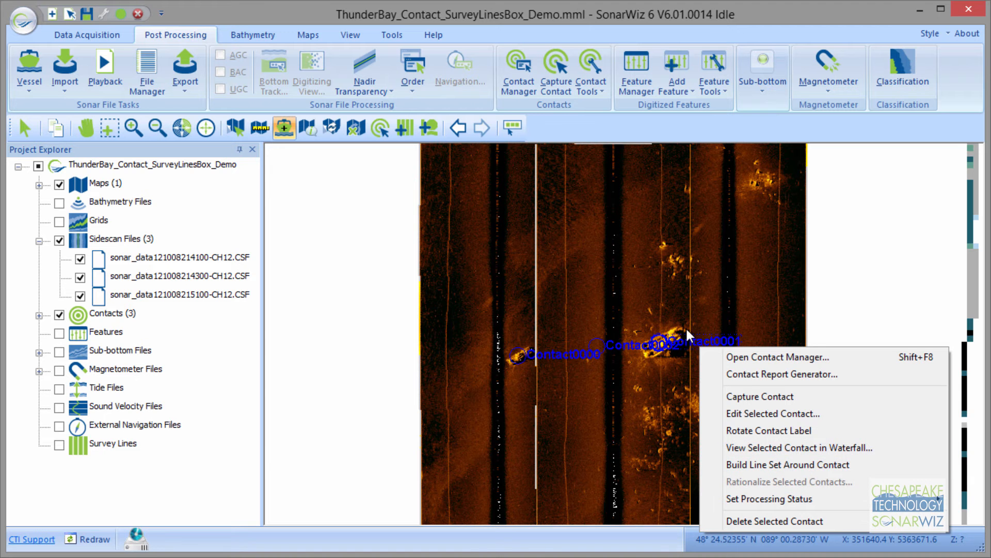
click(778, 465)
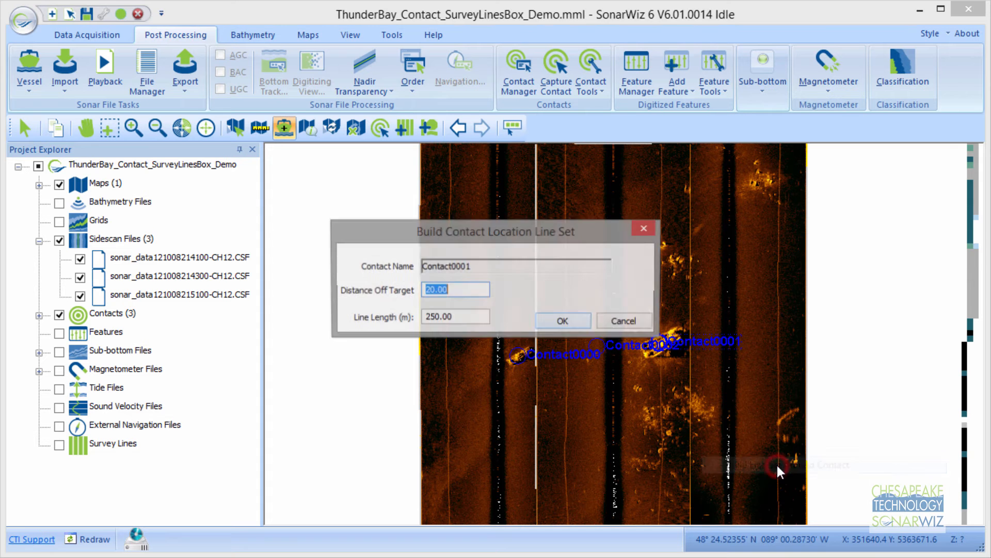
click(625, 321)
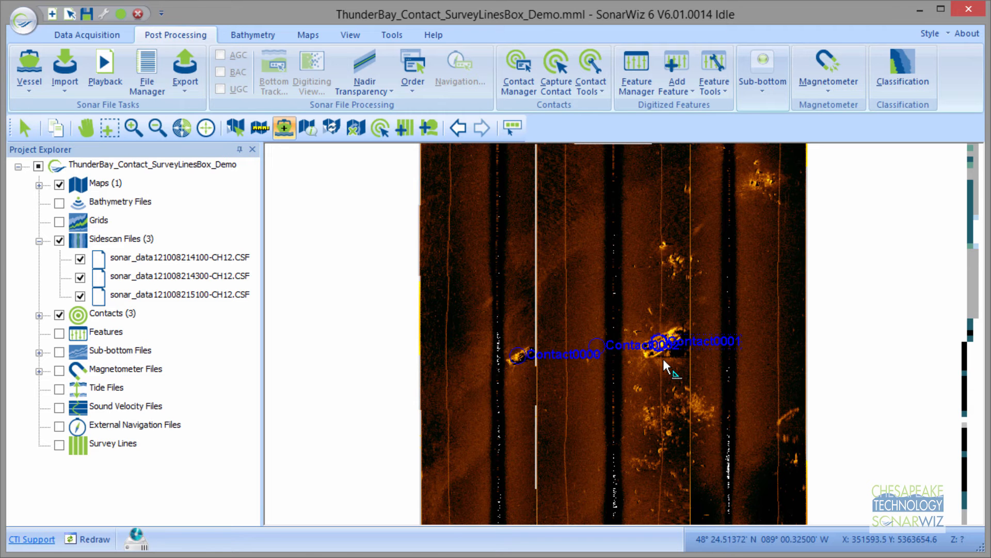
drag(663, 358, 737, 360)
drag(674, 391, 674, 304)
click(708, 292)
right_click(708, 294)
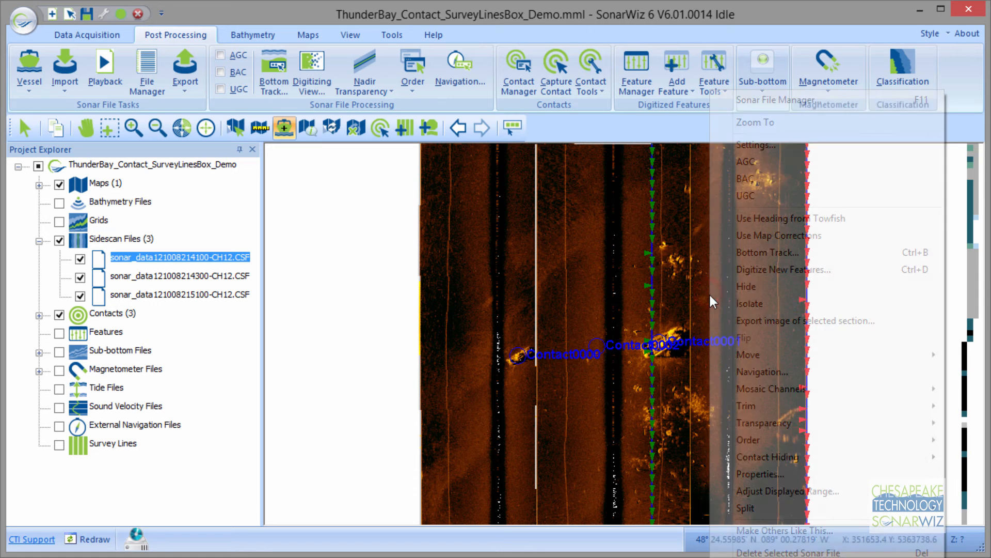
click(797, 491)
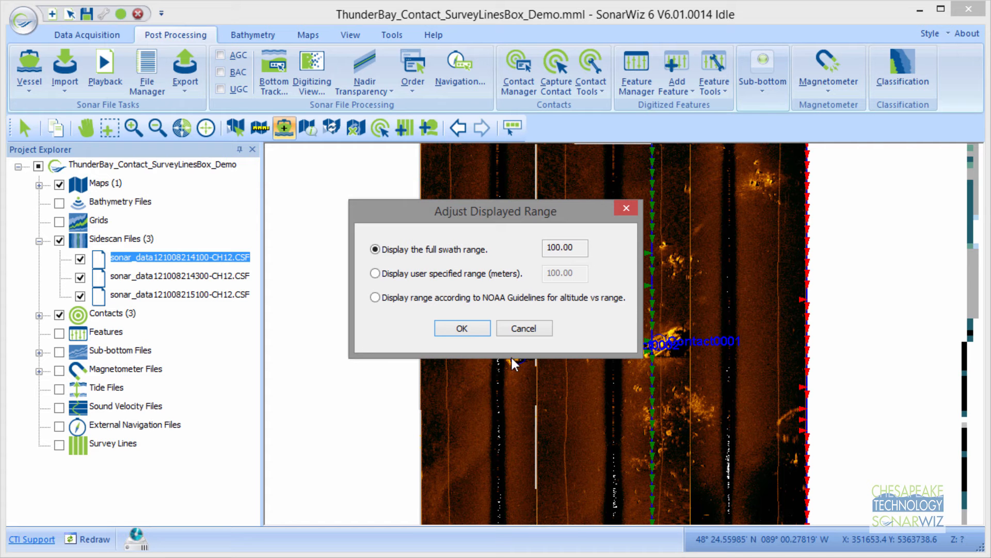
click(474, 329)
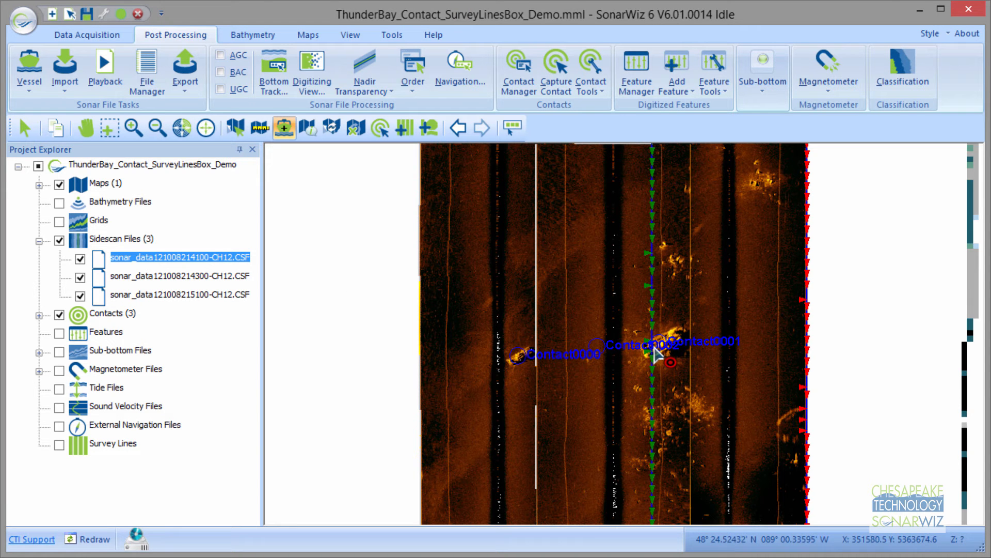
Build a survey line set around the larger wreck's contact with Distance Off Target 75 and line length 250 m.
right_click(697, 345)
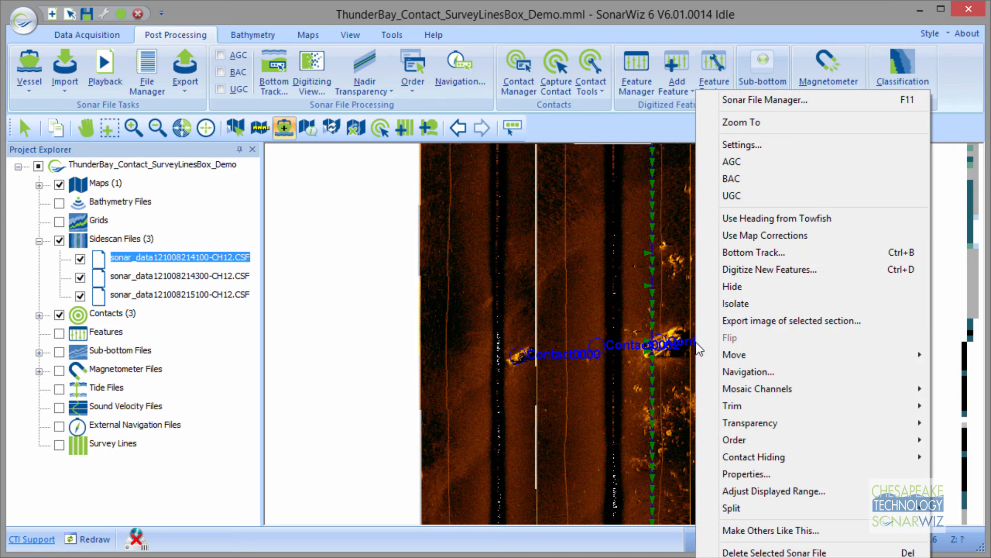
click(696, 345)
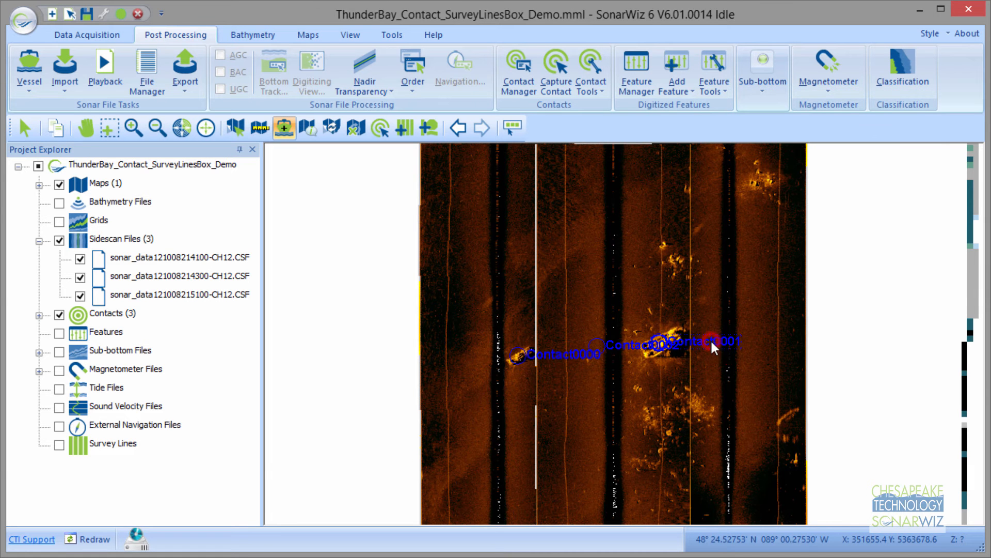
right_click(712, 342)
click(794, 459)
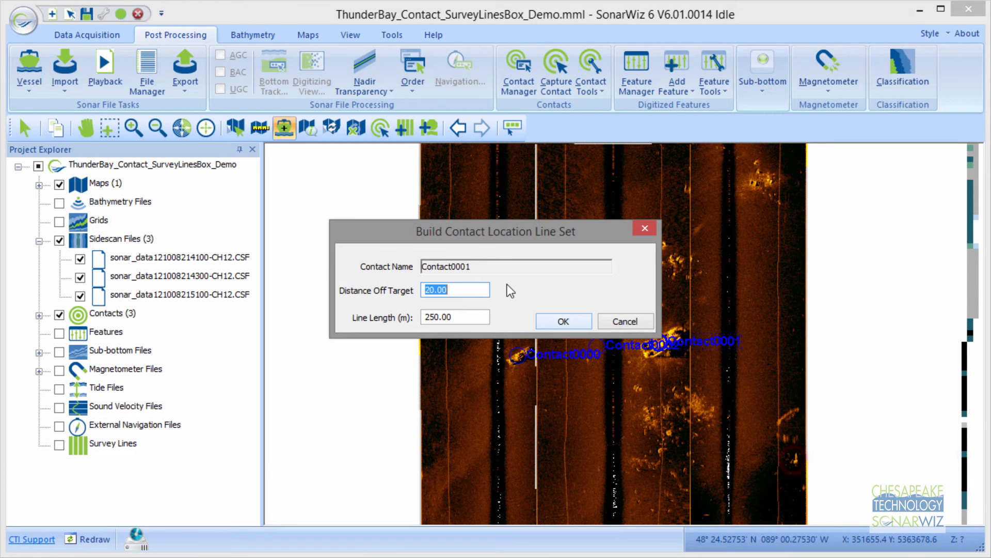
click(461, 291)
double_click(461, 290)
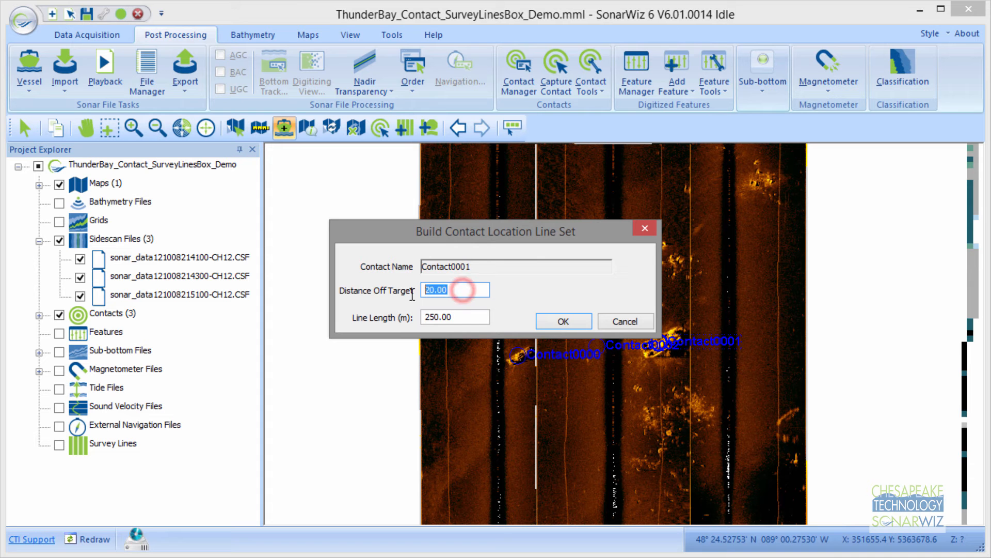
text(75)
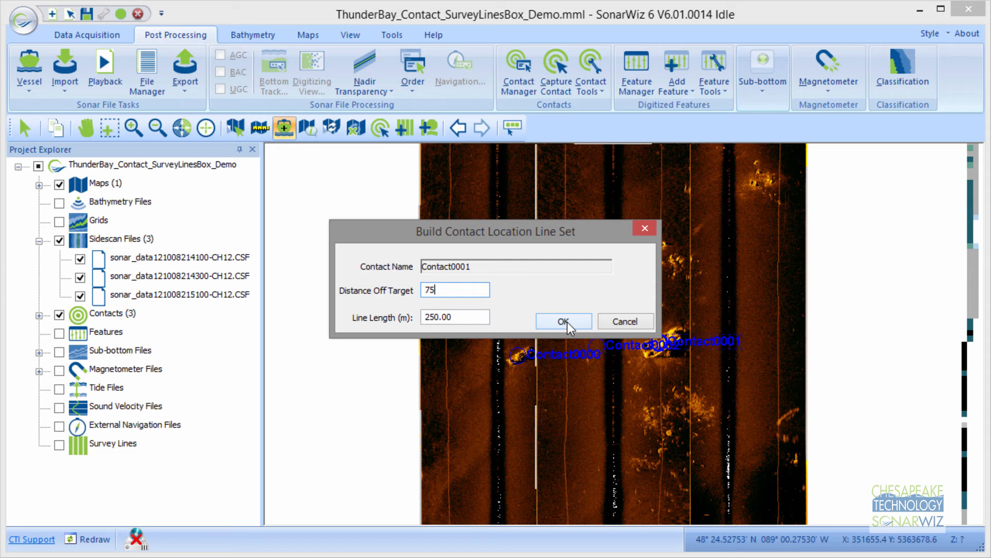
click(564, 321)
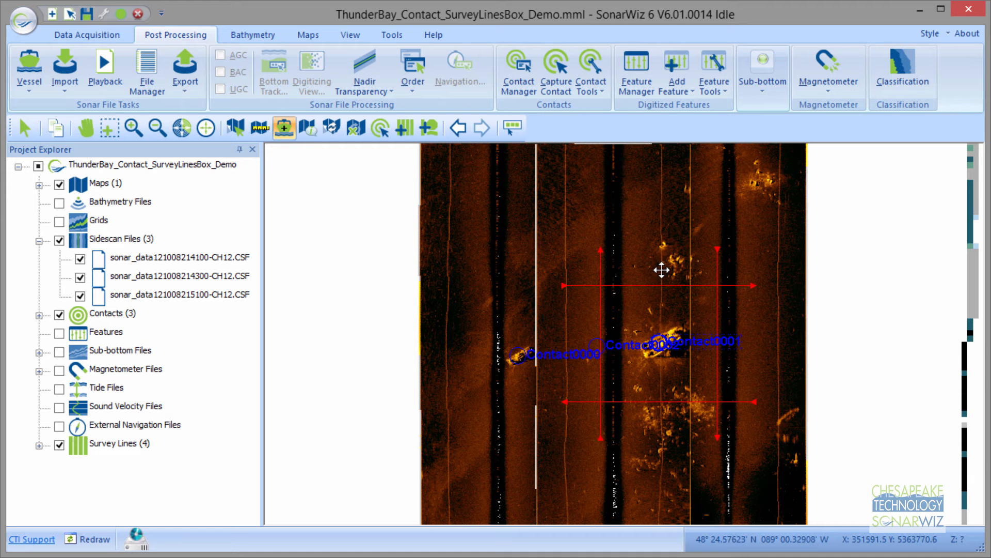
Move the survey line group around the larger wreck slightly north and deselect it.
mouse_move(662, 270)
mouse_down()
mouse_move(604, 261)
mouse_move(692, 272)
mouse_move(597, 265)
mouse_move(664, 262)
mouse_up()
right_click(606, 185)
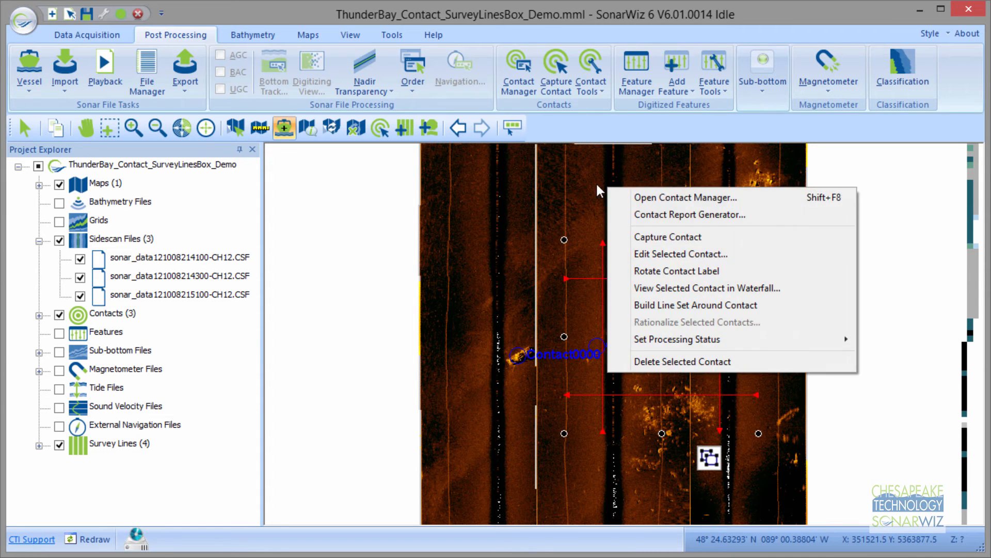
click(544, 188)
click(465, 213)
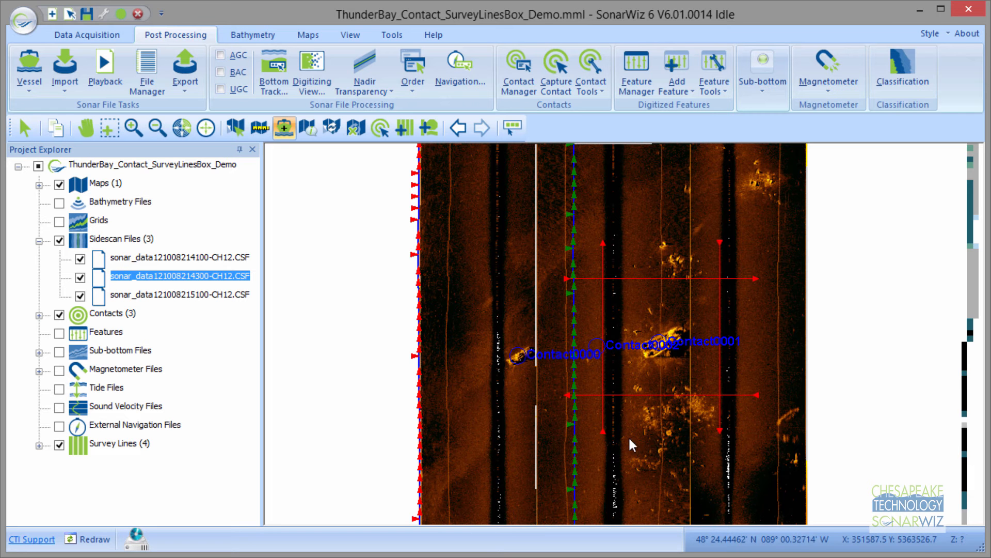
Build a survey line set around the smaller wreck's contact with Distance Off Target 50 and line length 250 m.
click(547, 352)
right_click(547, 353)
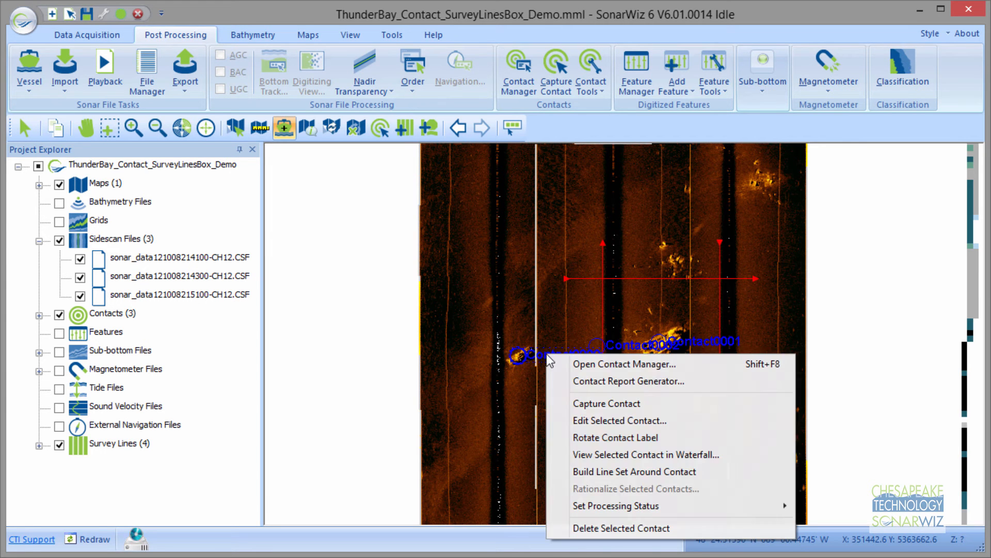
click(610, 472)
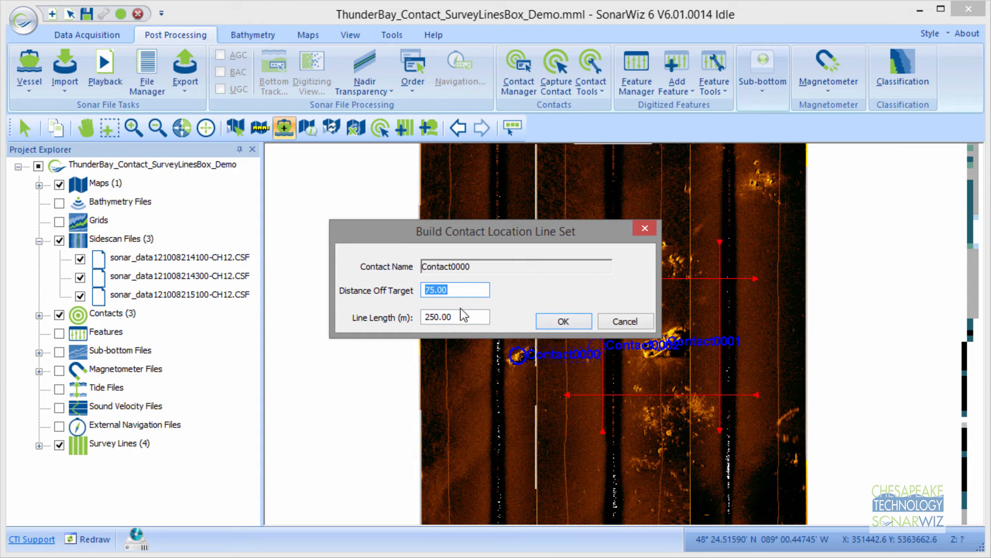
drag(458, 289, 399, 287)
text(50)
click(566, 323)
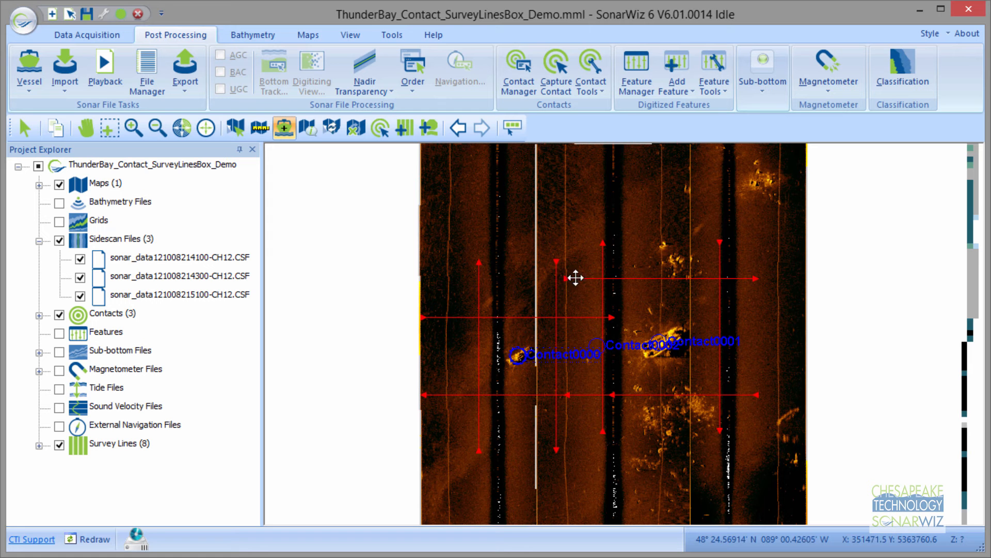
Measure the distance from the northern survey line to the larger wreck and clear the measurement.
right_click(641, 193)
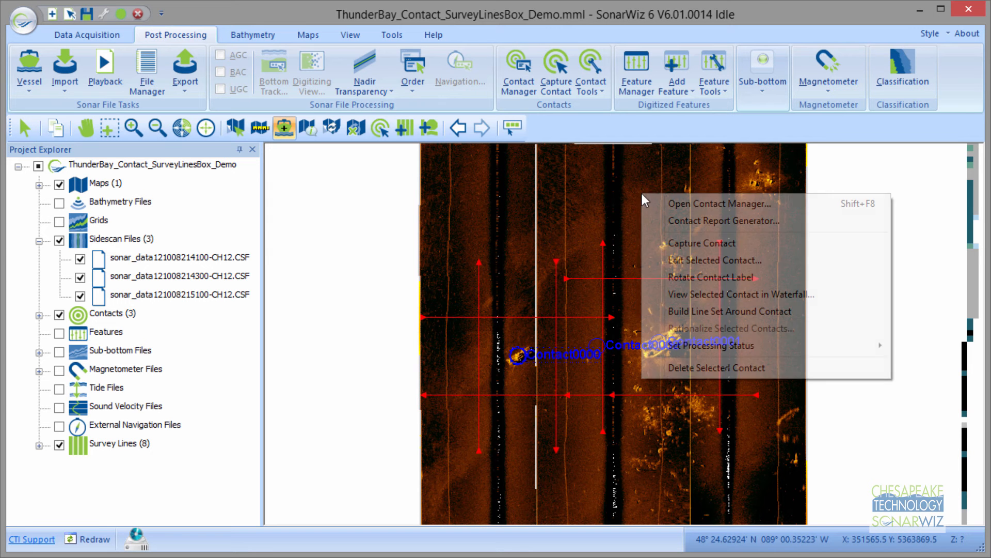
click(627, 193)
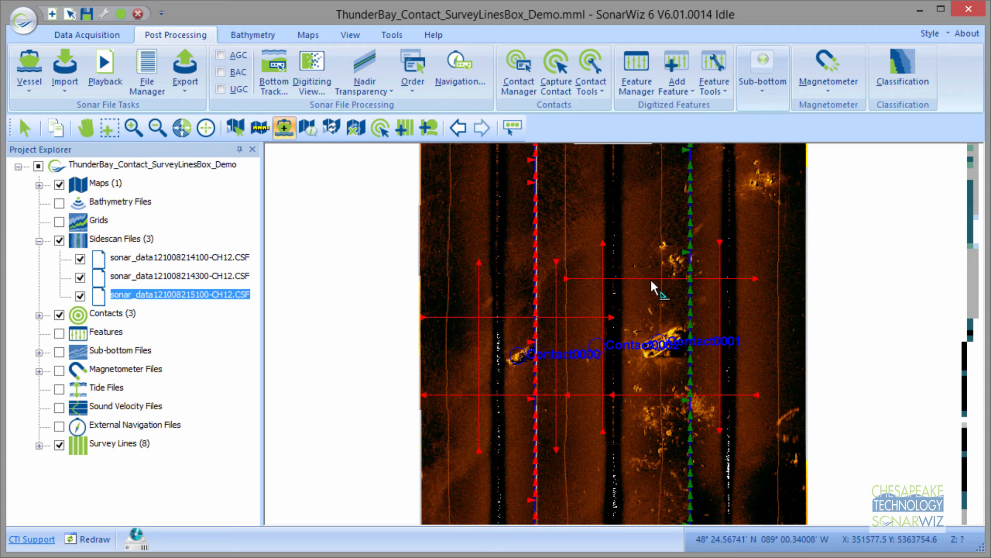
drag(650, 279, 652, 358)
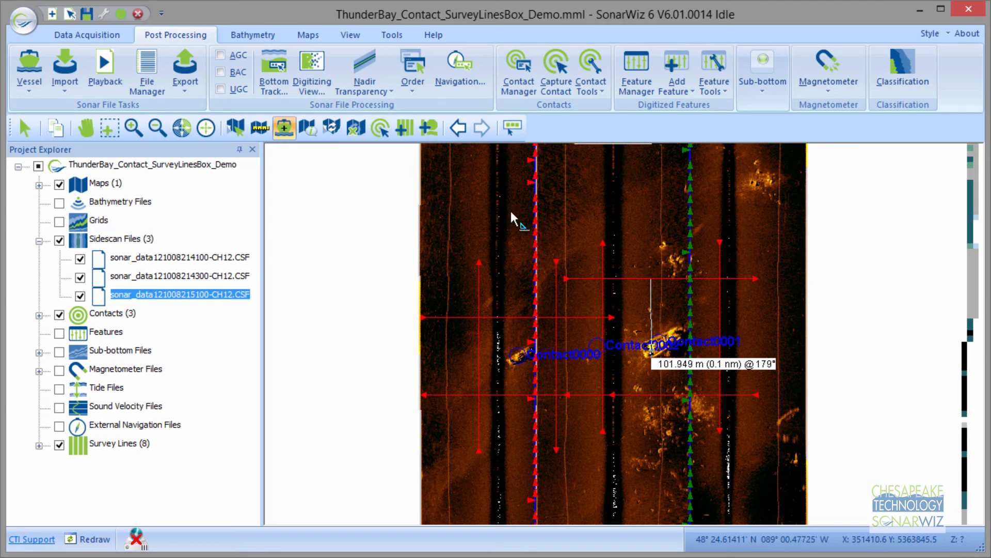
click(481, 199)
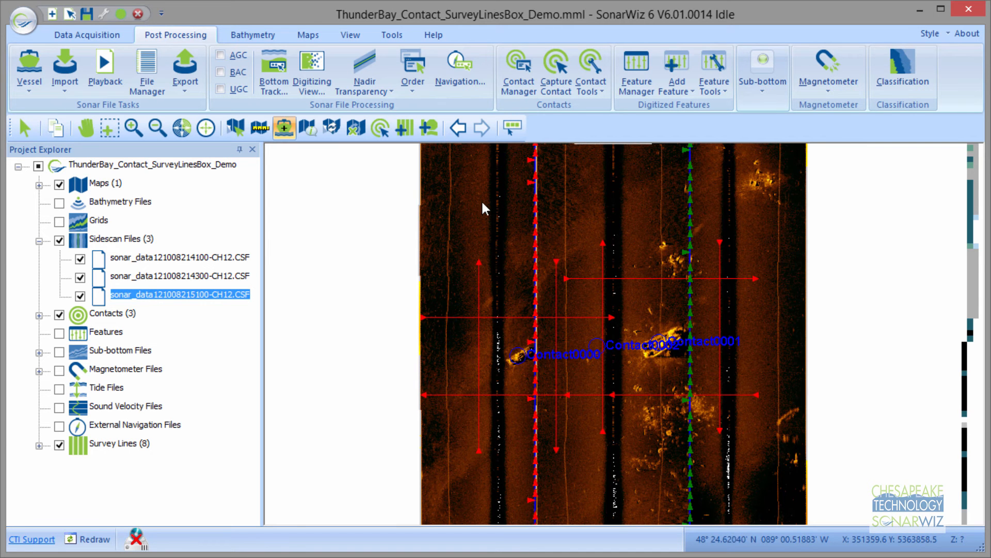
Delete the survey line group around the larger wreck and the one around the smaller wreck.
click(624, 281)
right_click(625, 283)
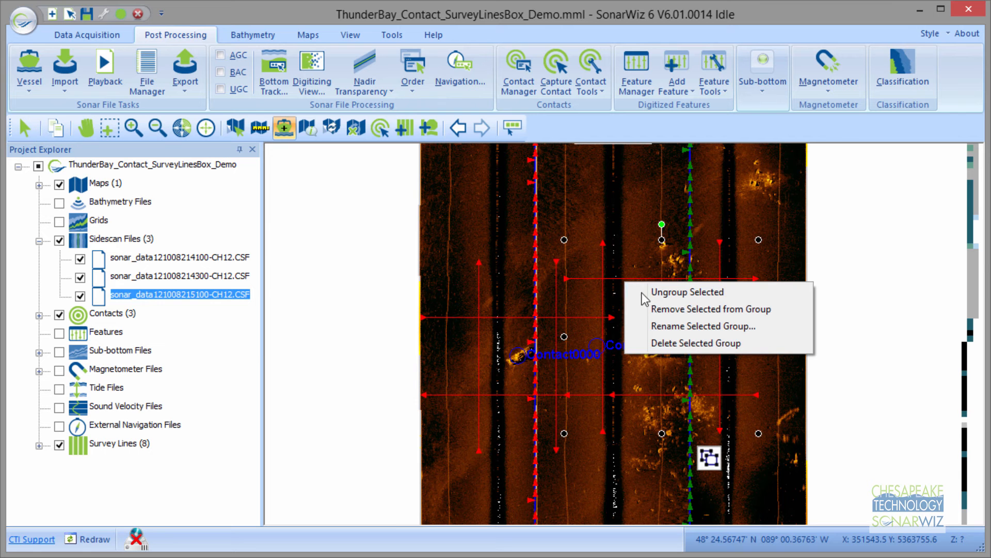
click(712, 345)
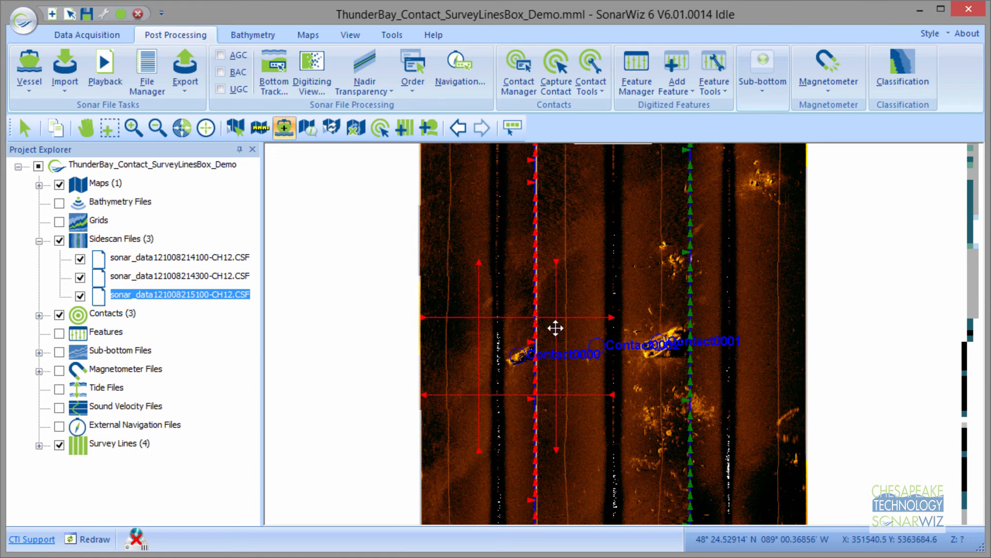
click(525, 317)
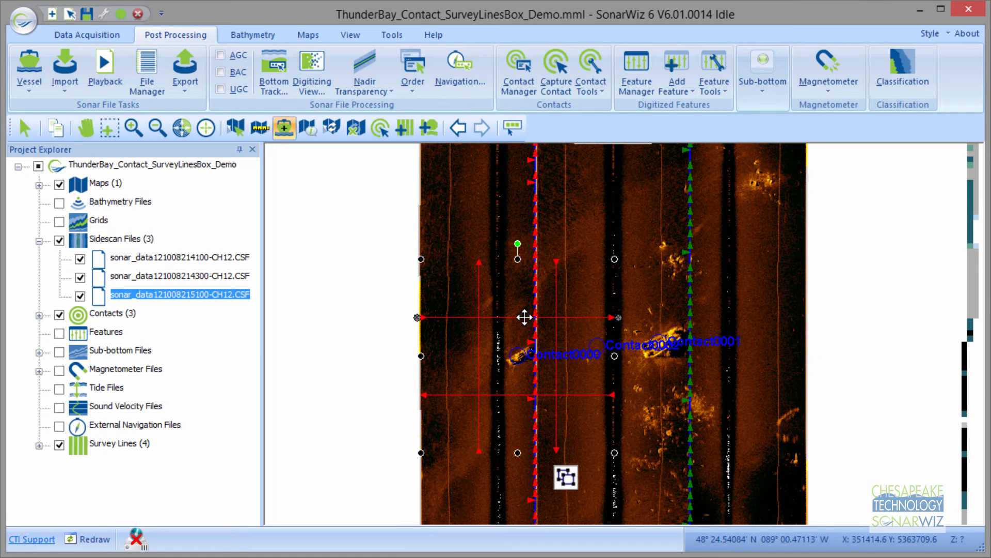
right_click(503, 384)
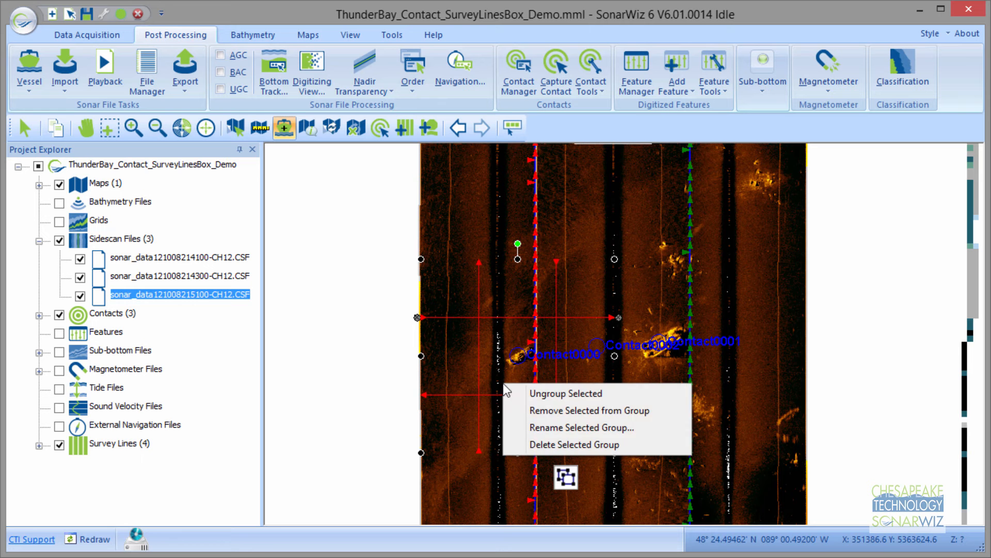
click(552, 445)
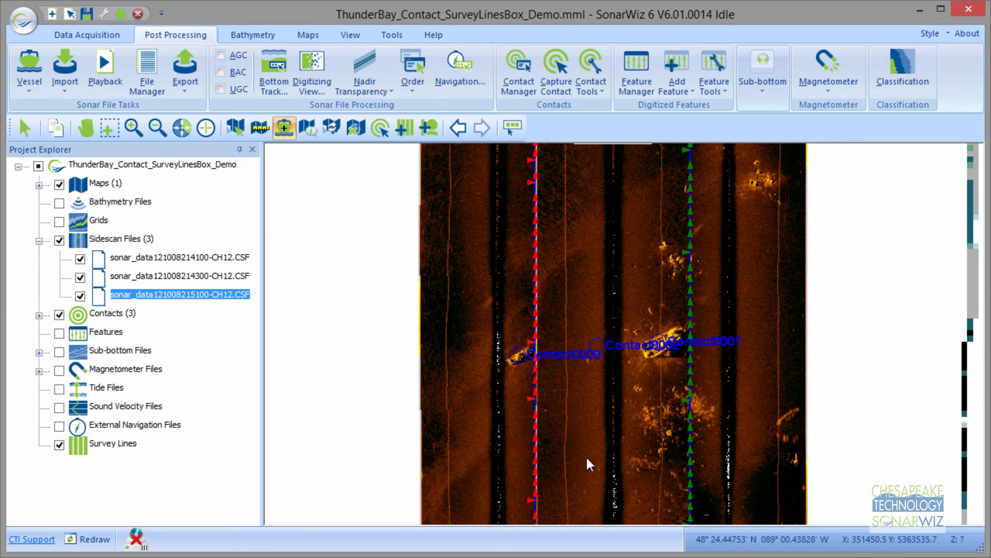
Build a survey line set around the contact between the wrecks with Distance Off Target 50 and line length 250 m.
click(616, 349)
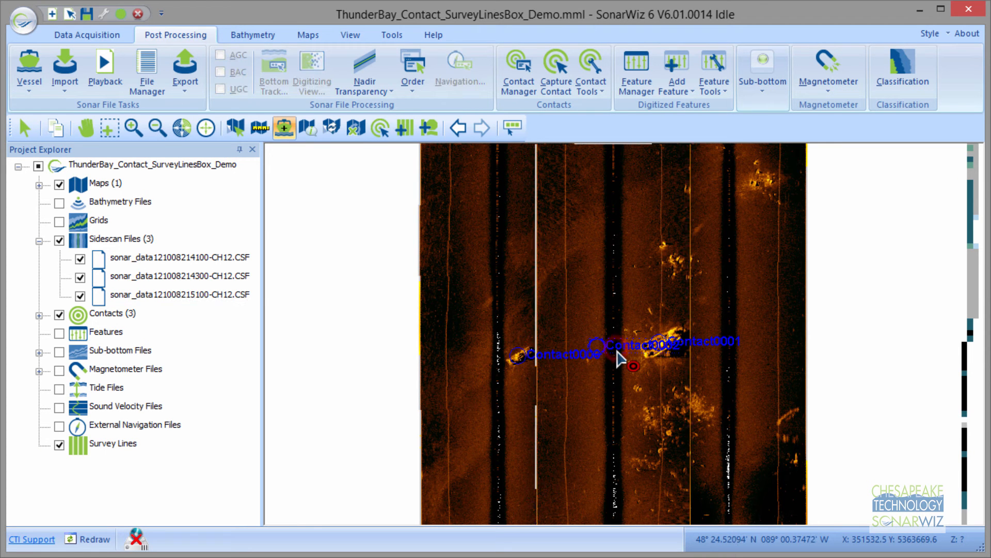
right_click(617, 352)
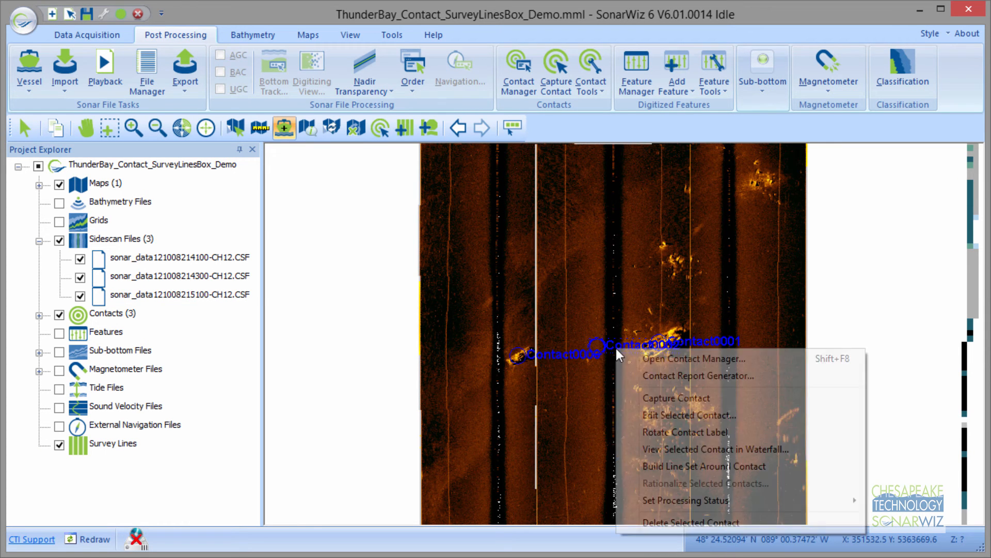
click(671, 466)
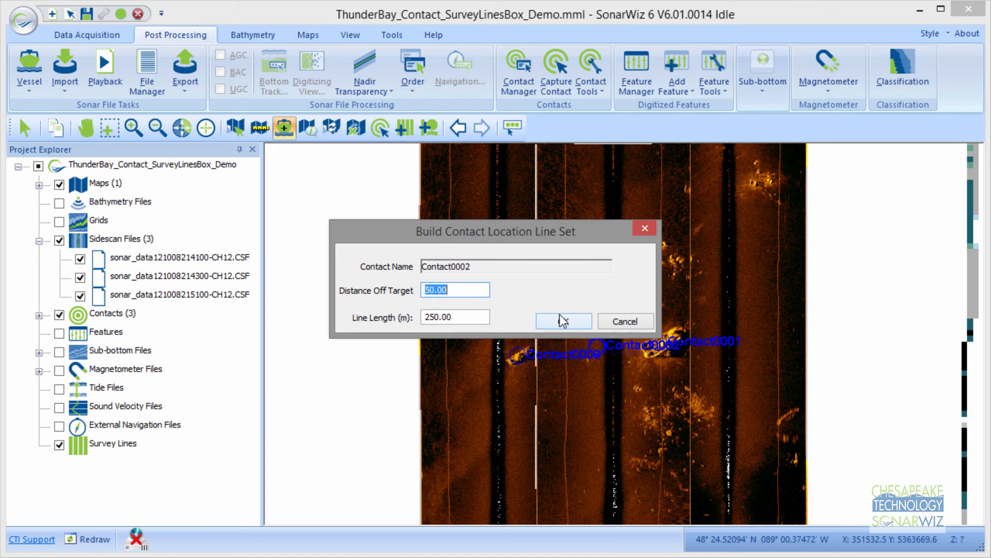
click(563, 323)
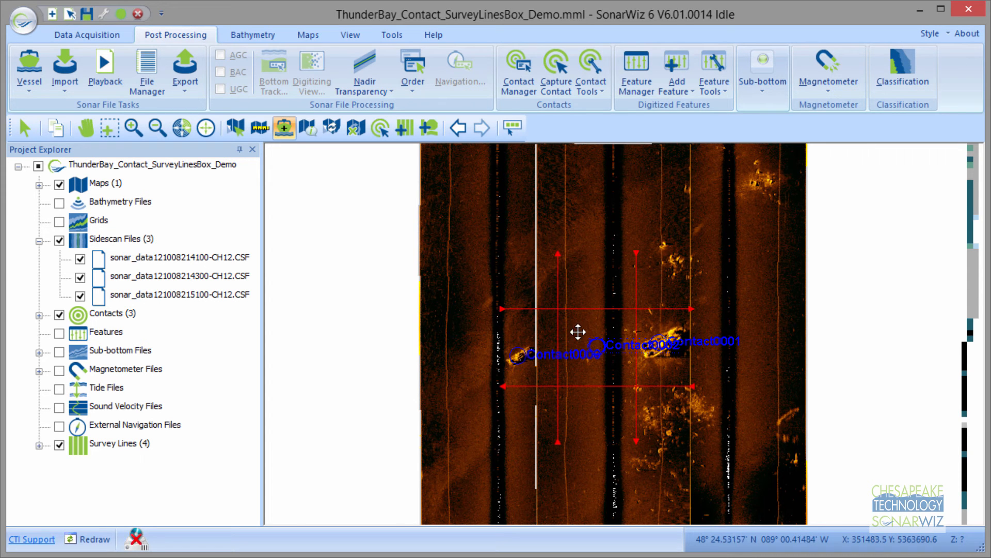
Shift the survey line group around the middle contact slightly southwest and select its northern line.
click(599, 222)
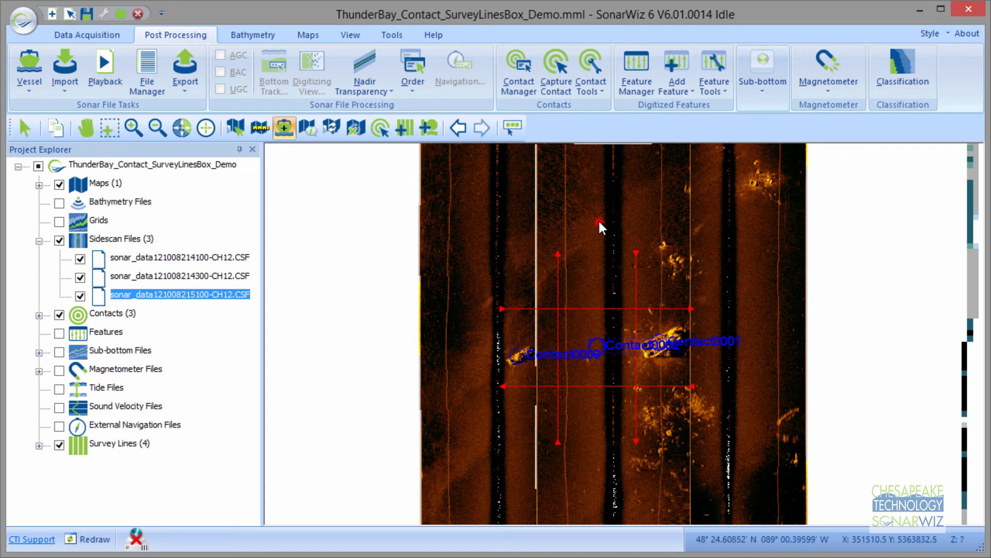
mouse_move(602, 307)
mouse_down()
mouse_move(622, 301)
mouse_move(592, 314)
mouse_up()
drag(612, 299, 601, 306)
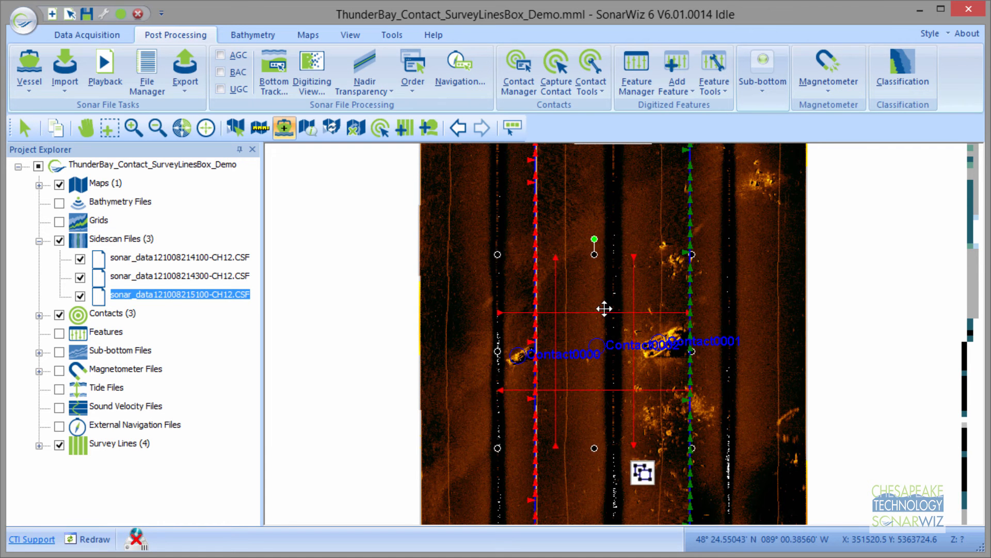
right_click(511, 320)
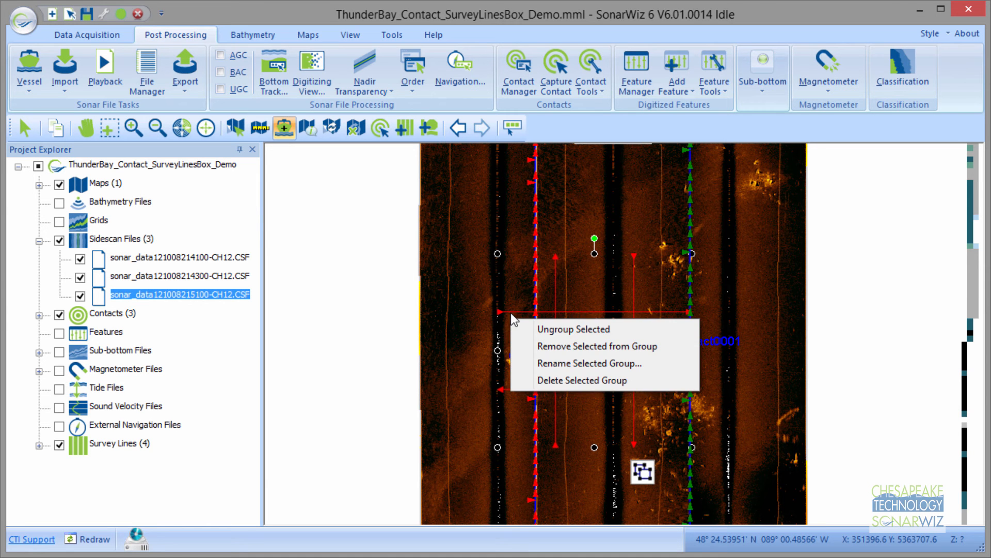
click(511, 311)
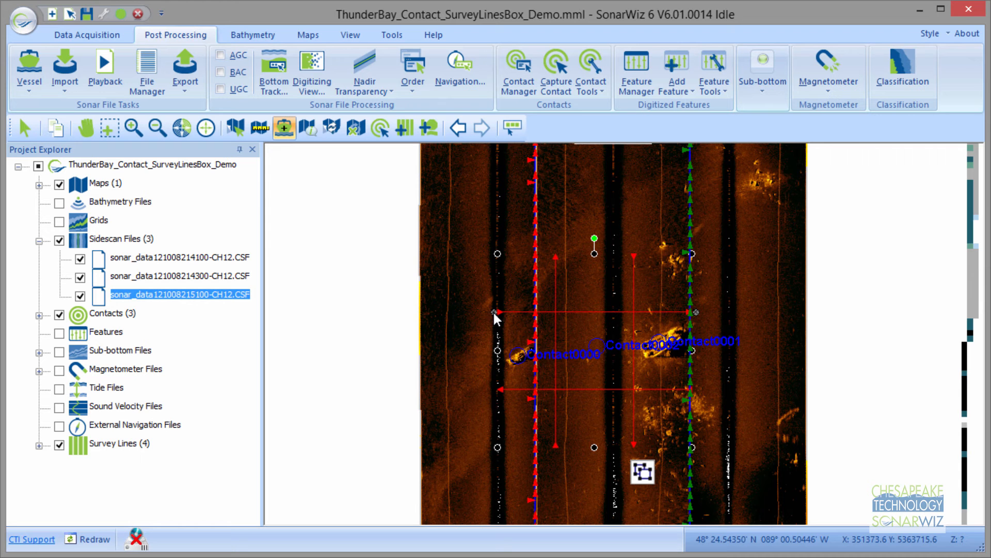
Ungroup the survey line set around the middle contact into individual lines.
click(473, 320)
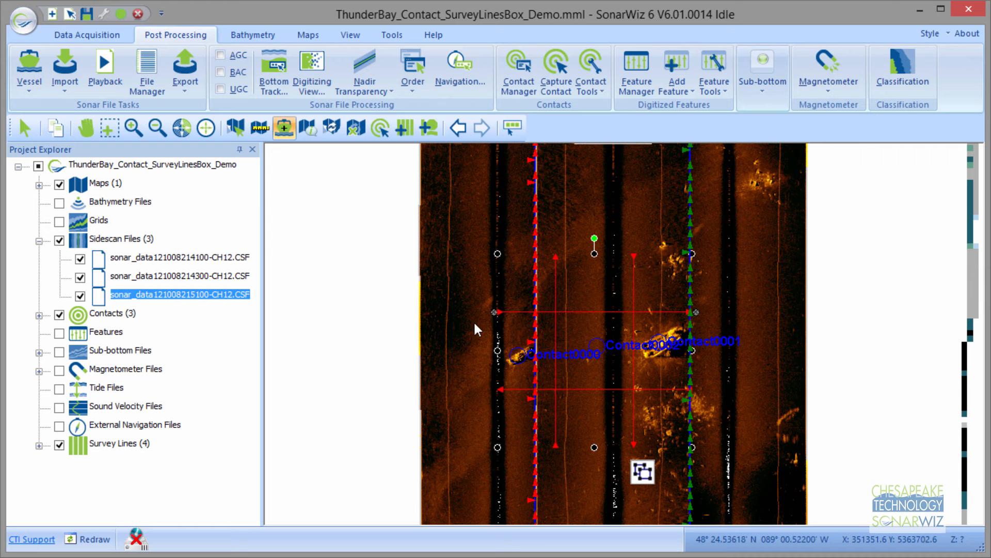
click(508, 312)
click(641, 474)
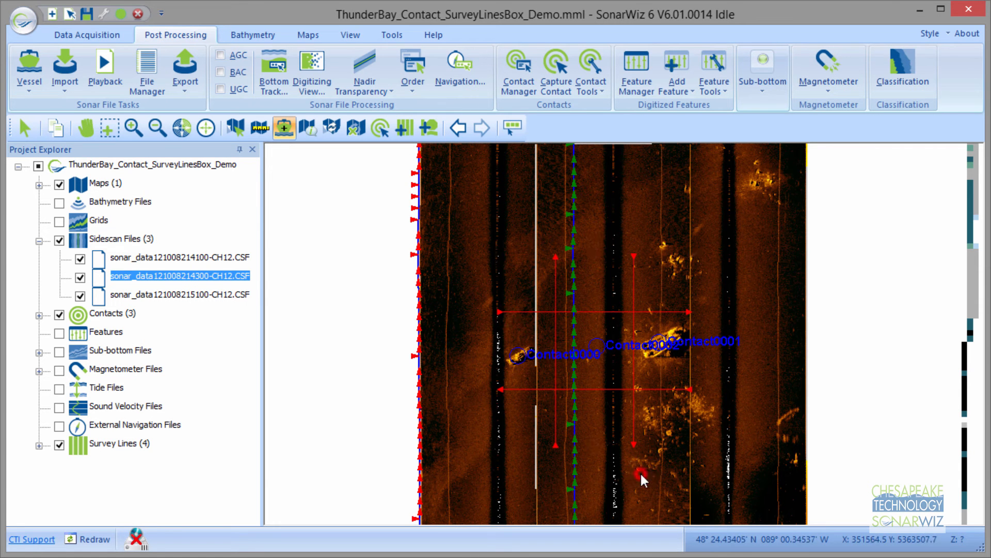
Extend the northern survey line by setting its Starting X to 351100.002 and Ending X to 351830.002.
click(506, 312)
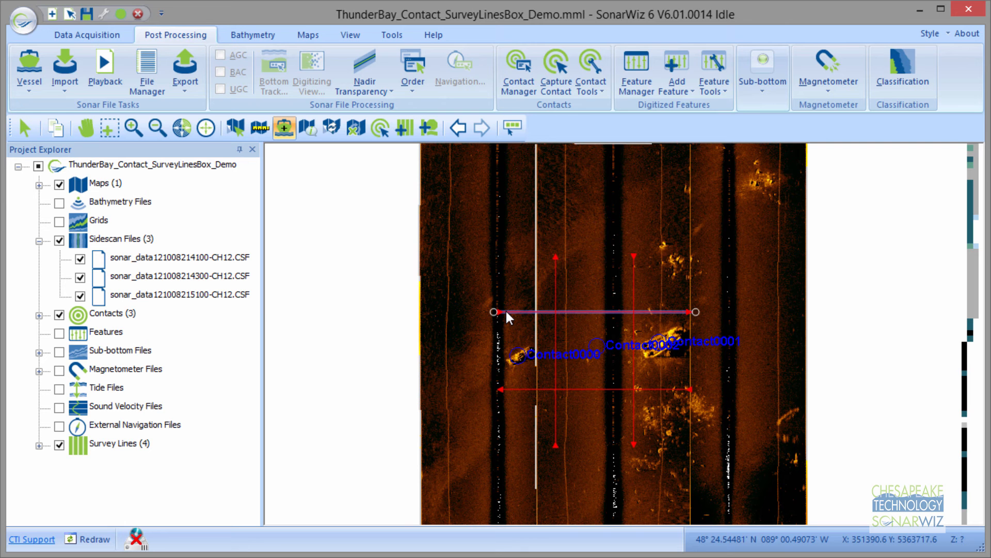
right_click(506, 310)
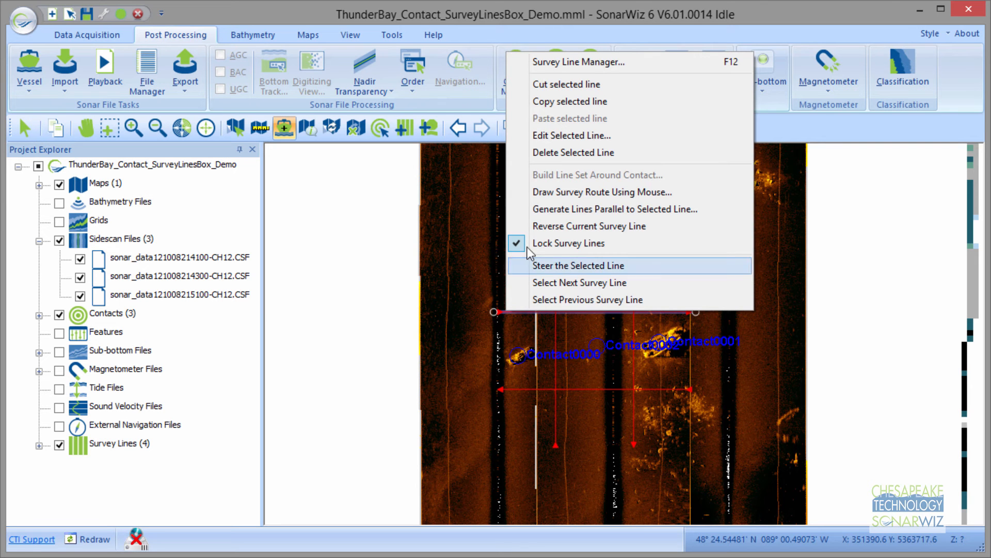
click(571, 135)
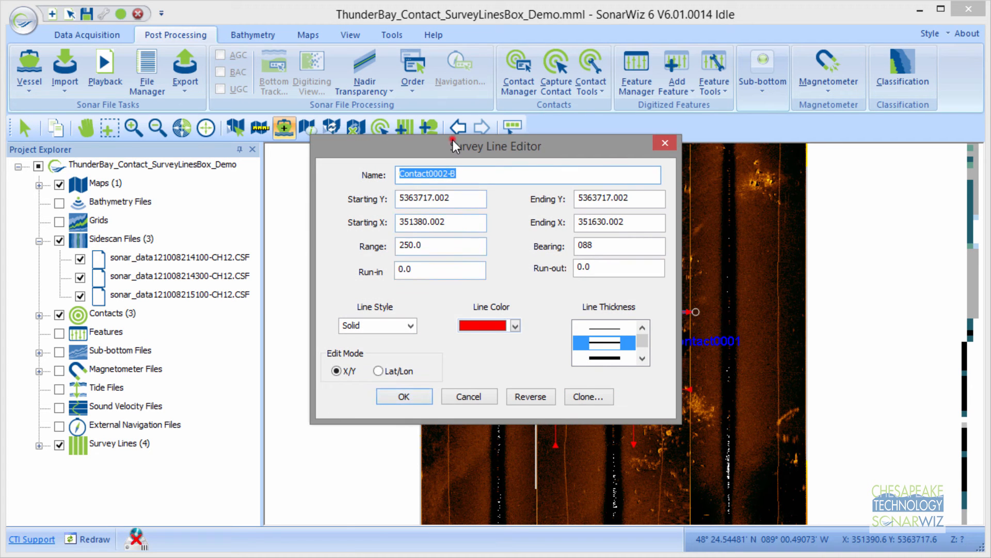
drag(454, 139, 735, 206)
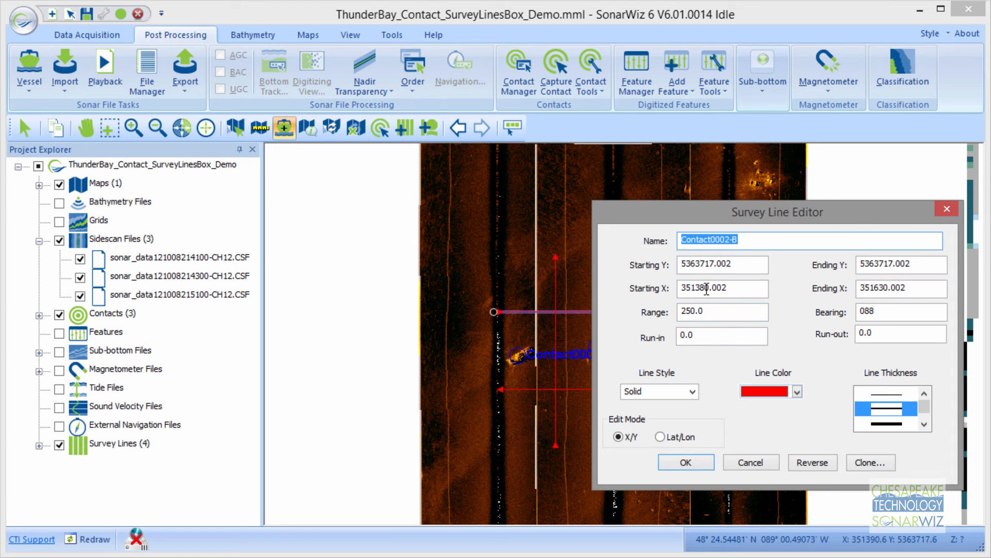
drag(711, 288, 695, 288)
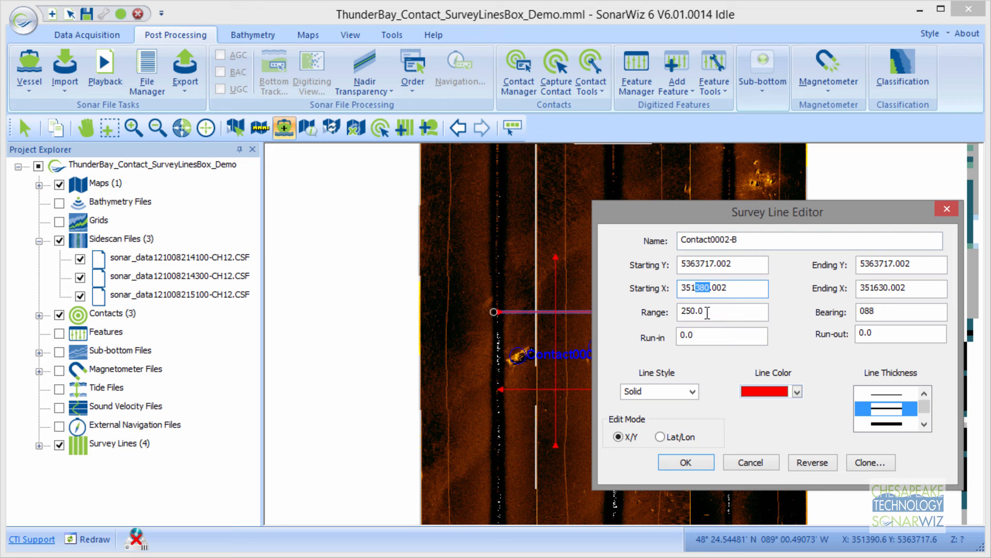
text(100)
drag(875, 290, 880, 289)
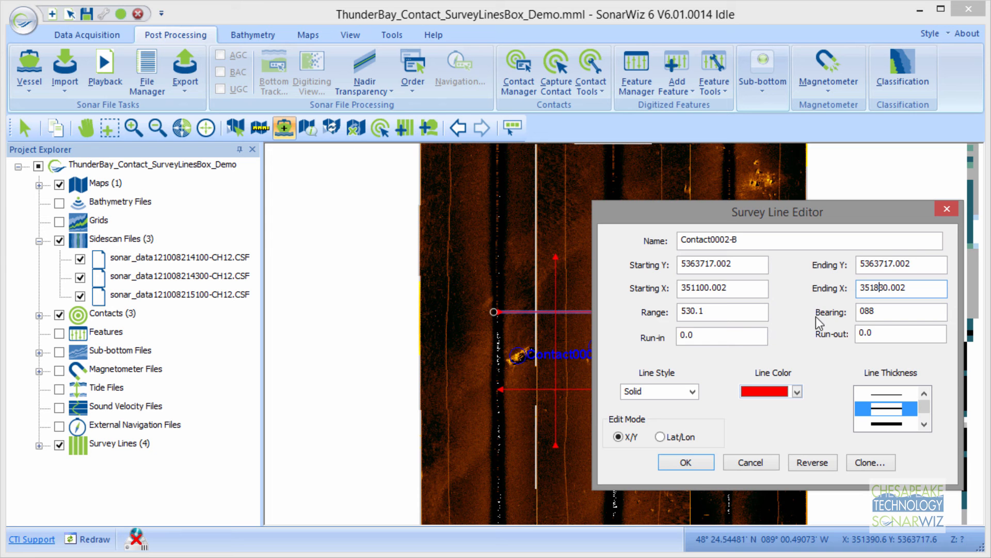
click(685, 462)
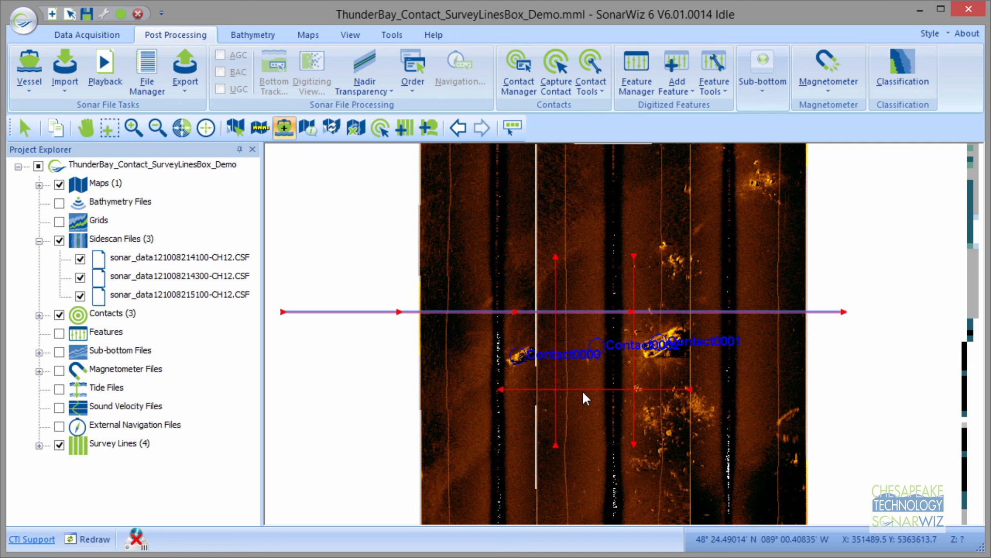
click(606, 390)
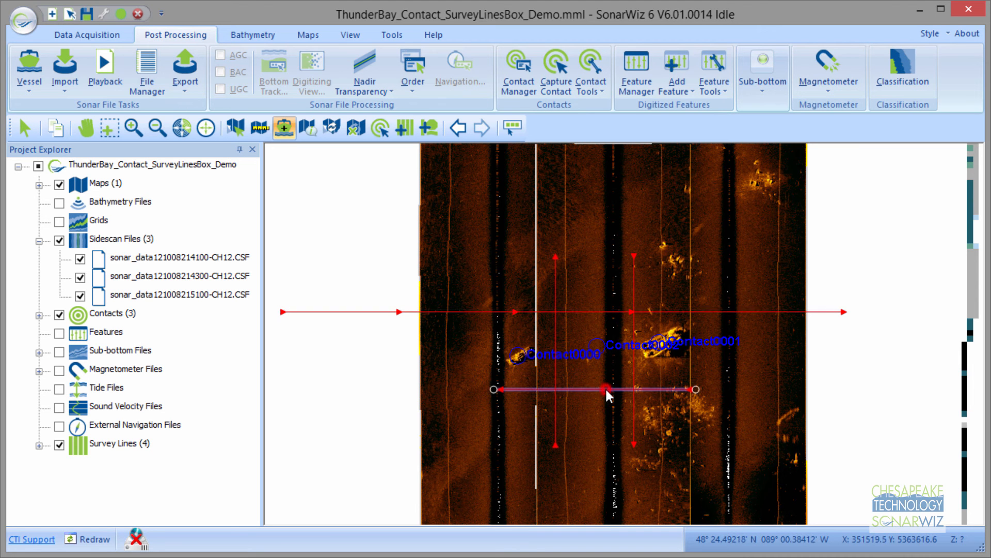
right_click(606, 389)
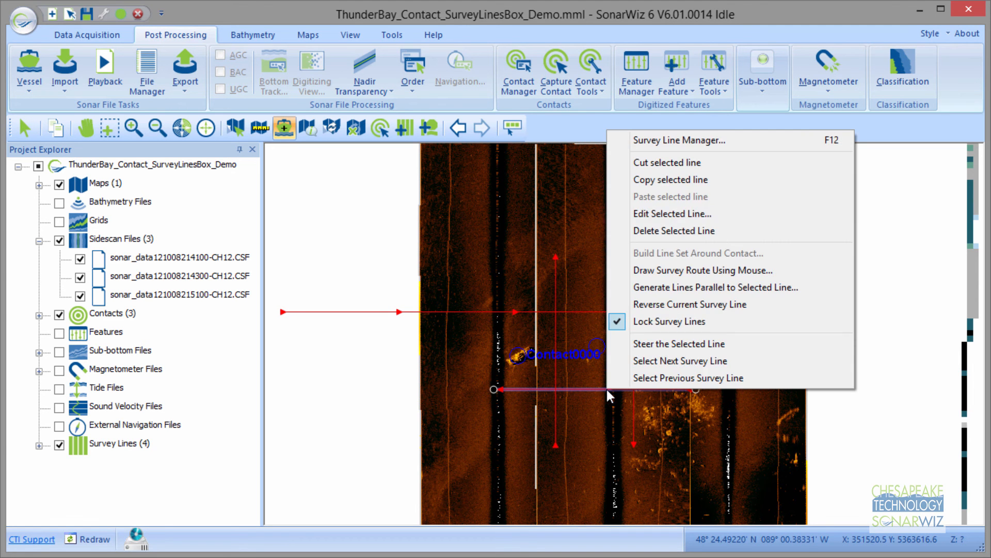
click(682, 214)
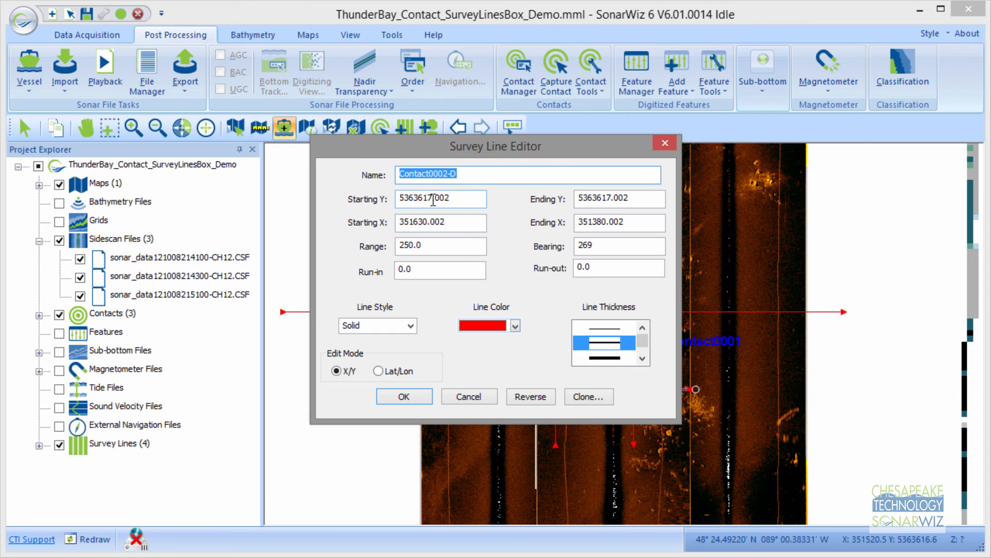
click(429, 197)
drag(414, 197, 434, 197)
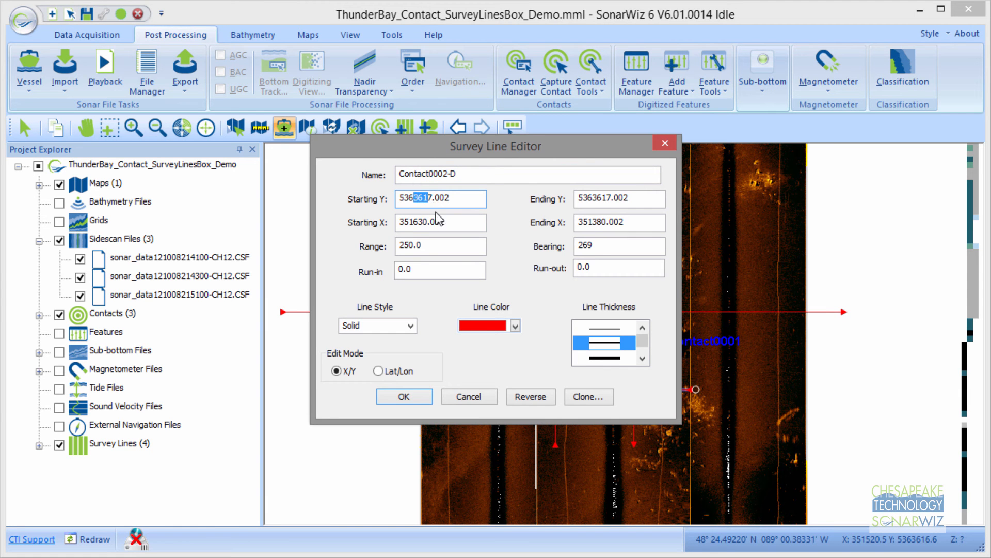
click(427, 227)
key(BackSpace)
key(BackSpace)
key(BackSpace)
text(400)
click(468, 396)
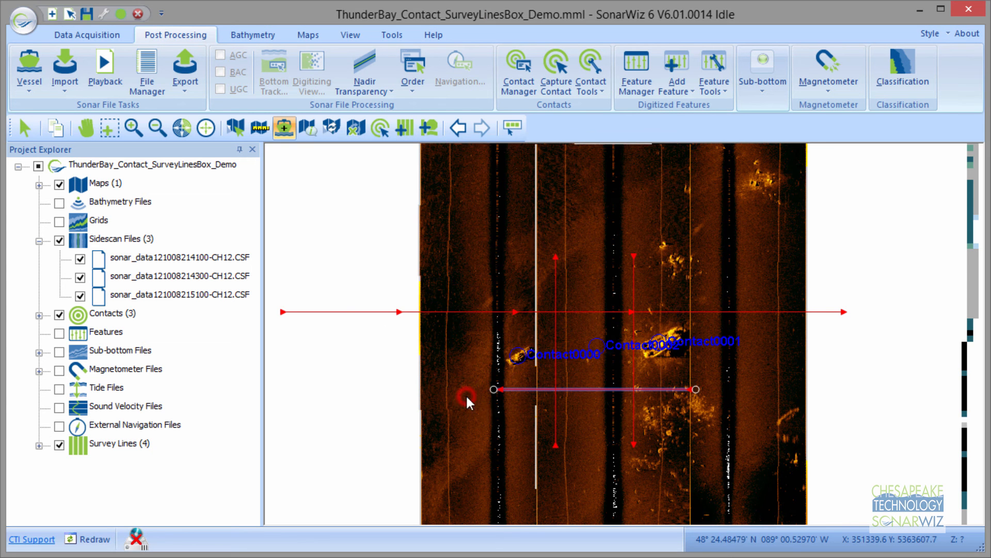
Extend the southern survey line westward by setting its Starting X to 351630.002 and Ending X to 351280.002.
right_click(519, 388)
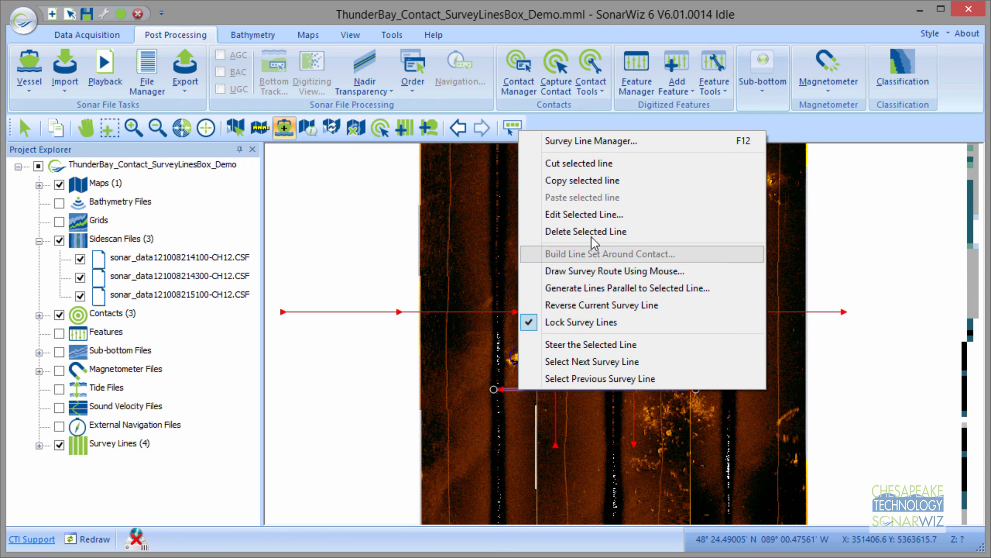
click(583, 215)
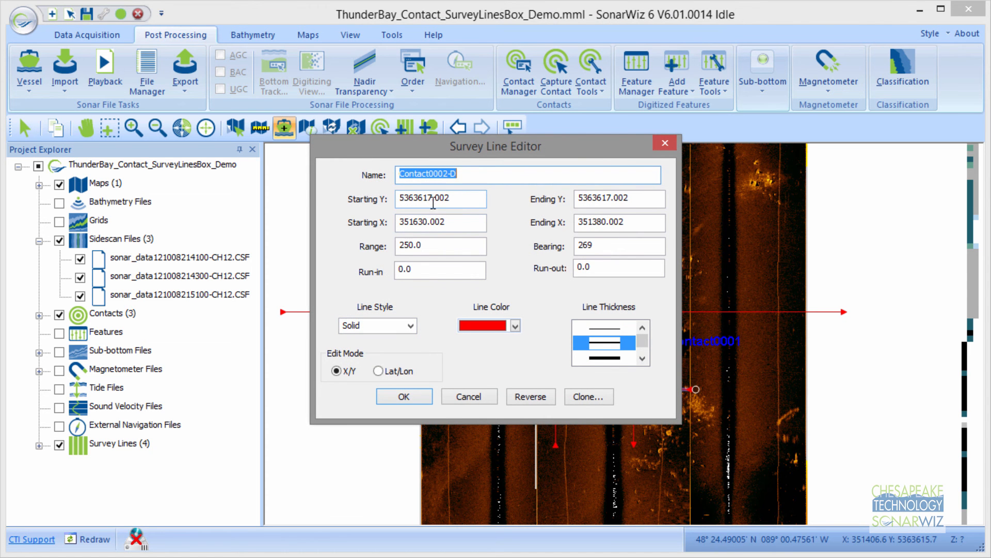
drag(424, 221, 413, 221)
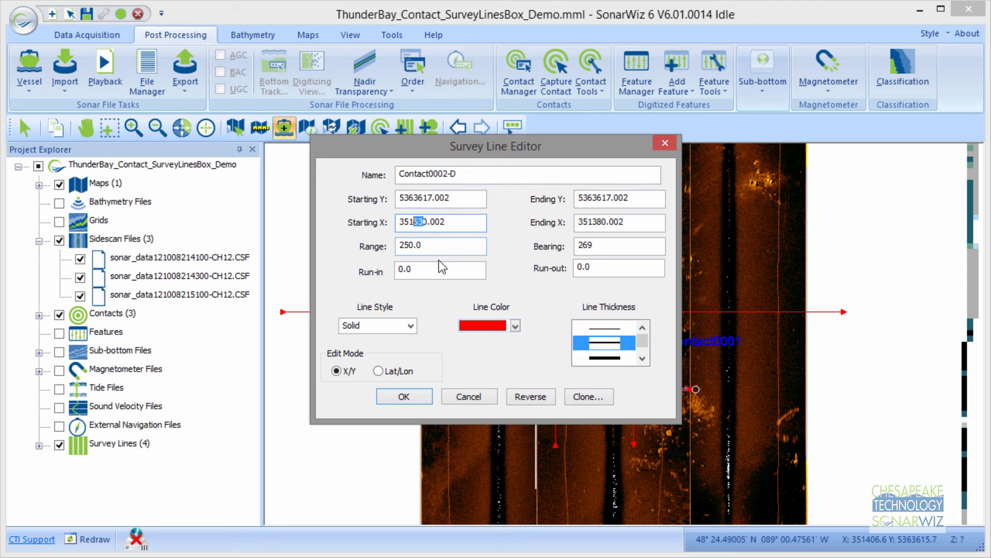
text(43)
drag(603, 221, 594, 221)
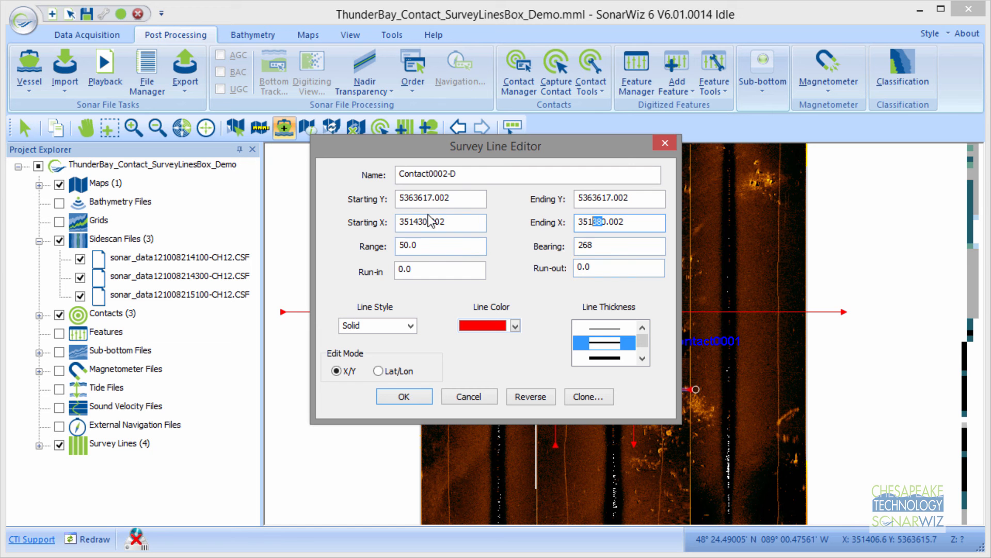
click(418, 222)
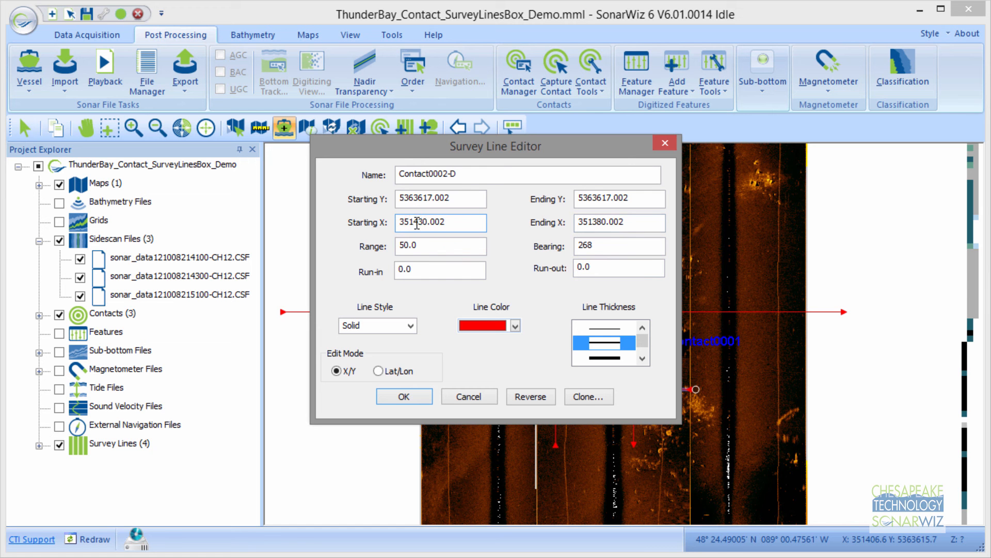
drag(418, 222, 413, 222)
text(6)
click(593, 223)
drag(592, 223, 596, 224)
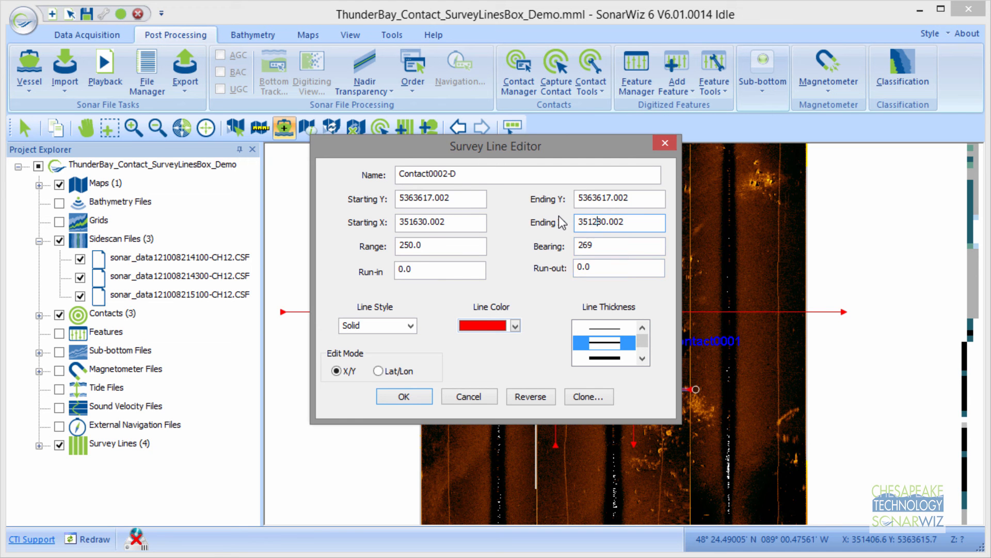
text(2)
click(408, 396)
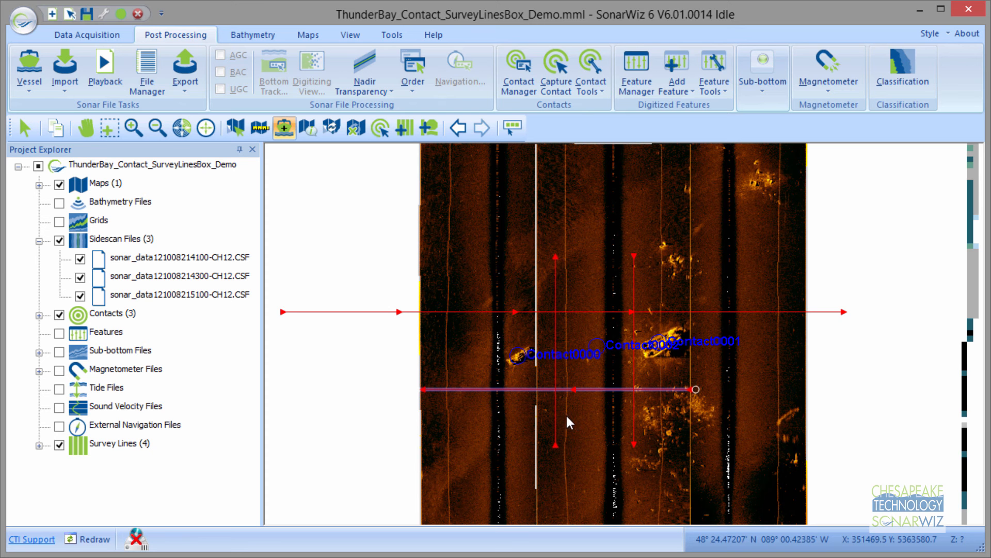
Delete the southern survey line below the middle contact.
right_click(501, 389)
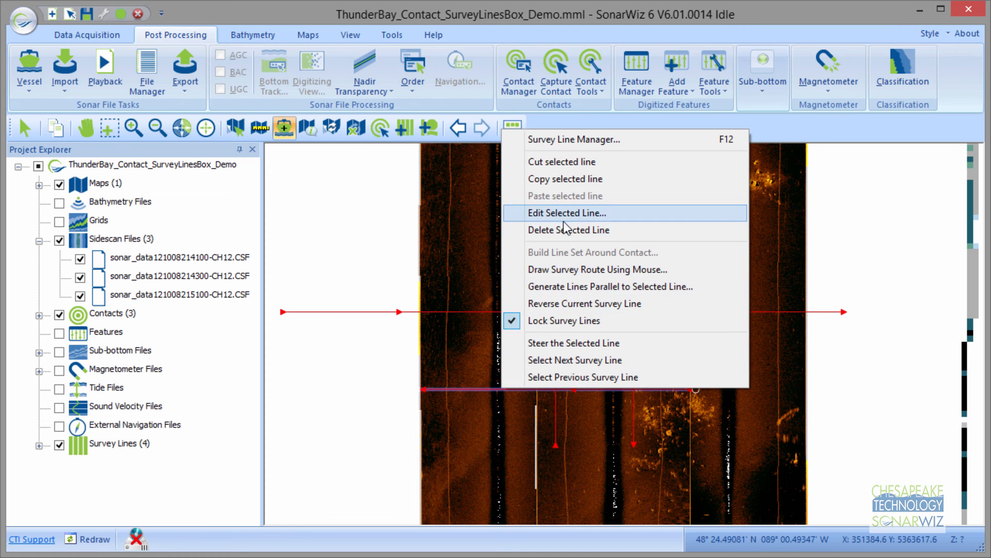
click(562, 229)
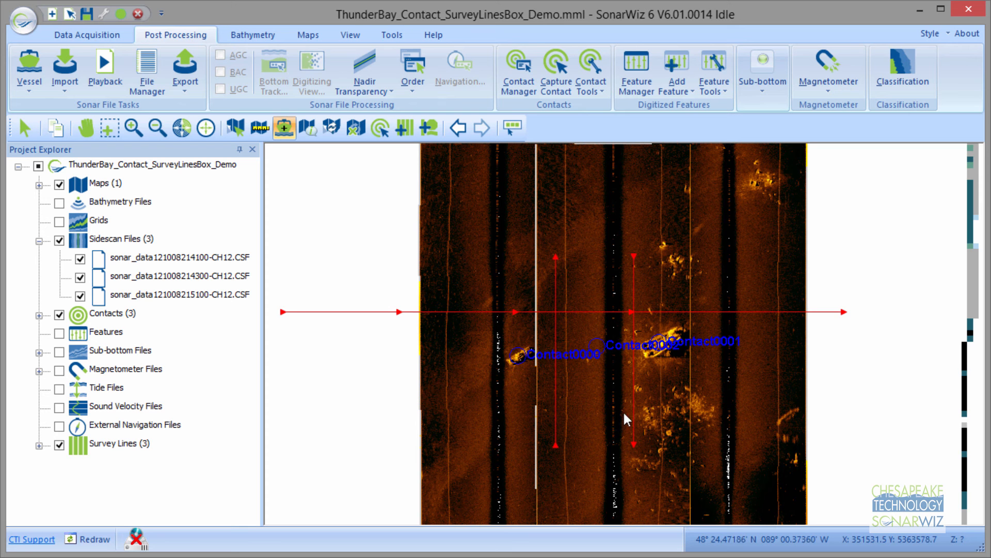